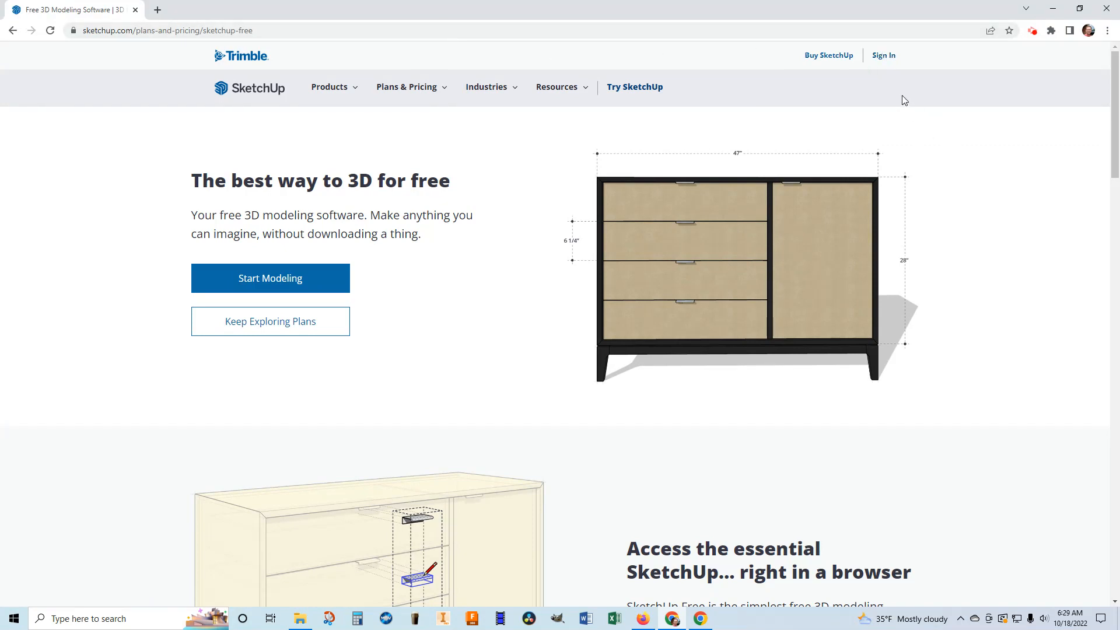
Step: Sign in to the Trimble account with Google and check which account is signed in
click(885, 56)
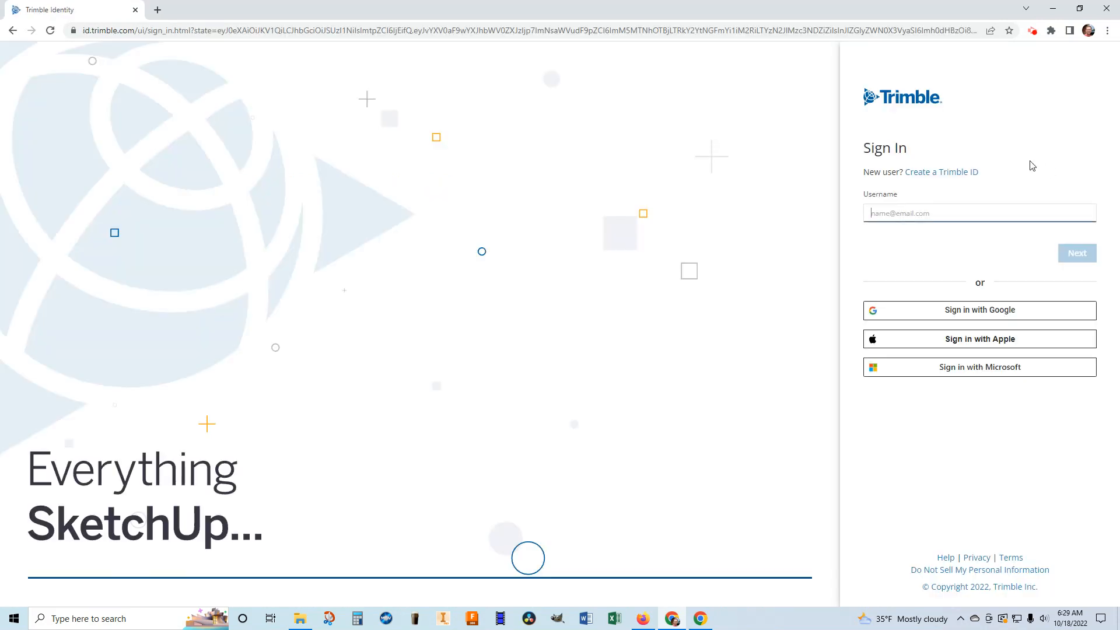
click(979, 314)
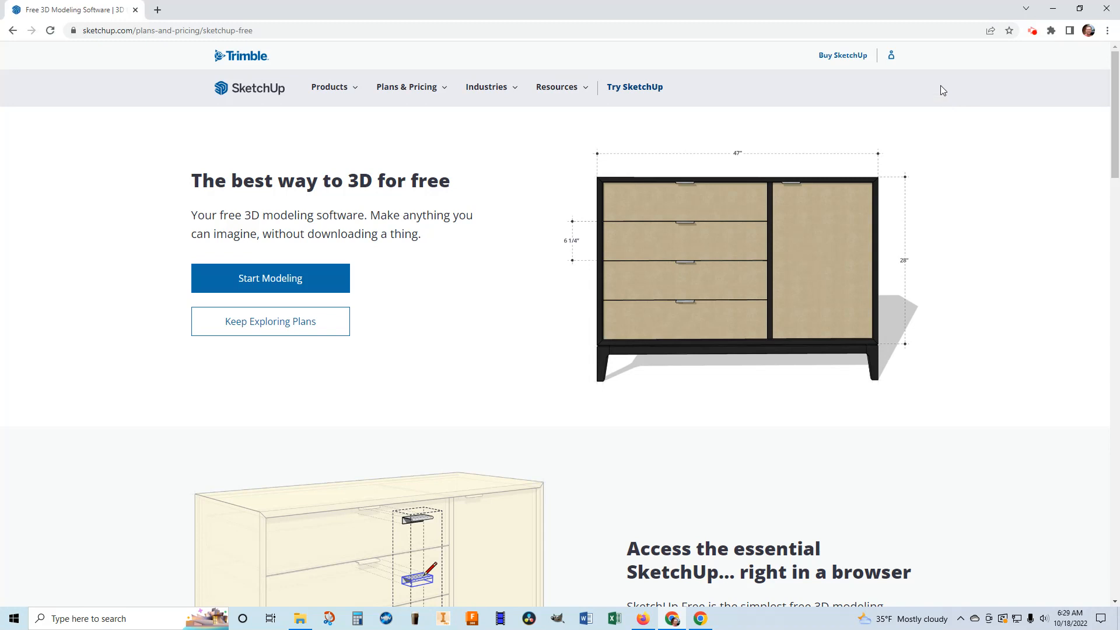
click(893, 57)
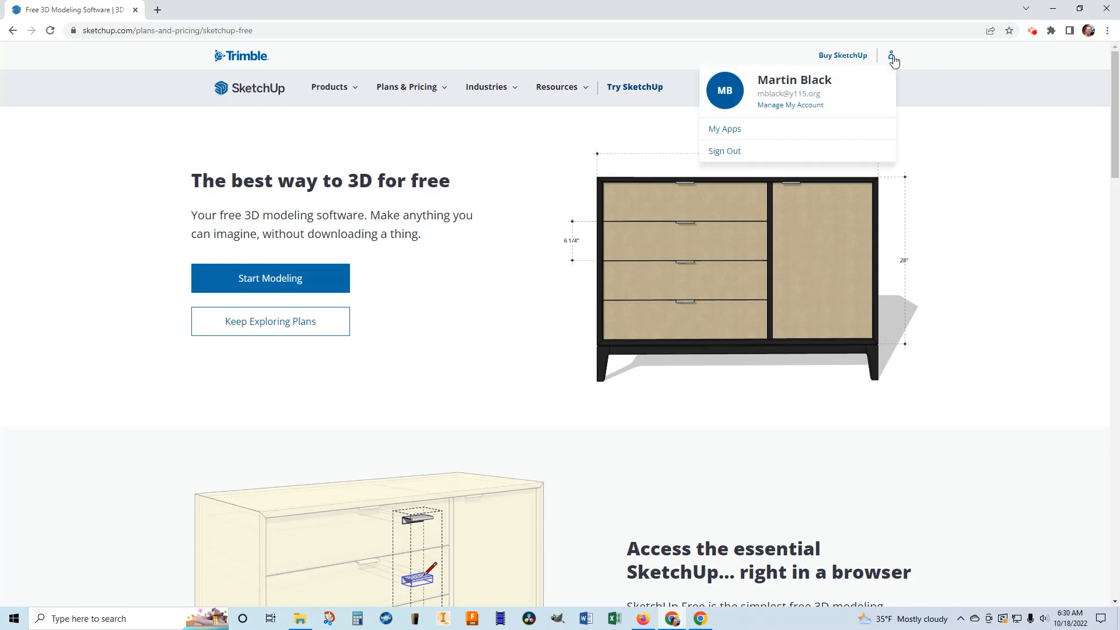
click(1038, 254)
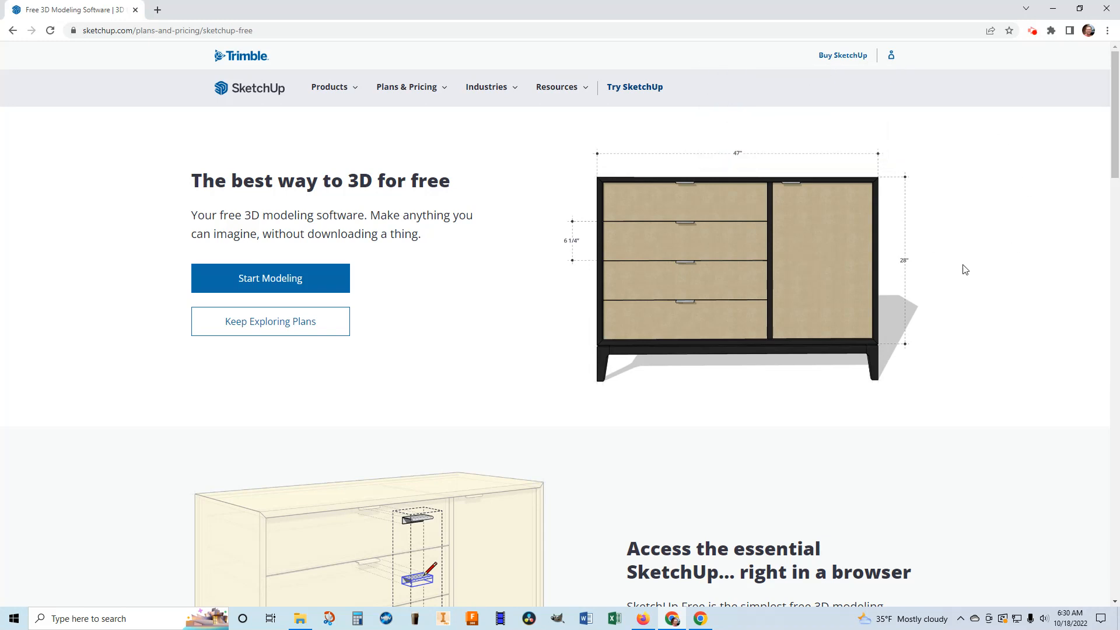
Step: Launch the free web modeler and create a new blank model
click(291, 279)
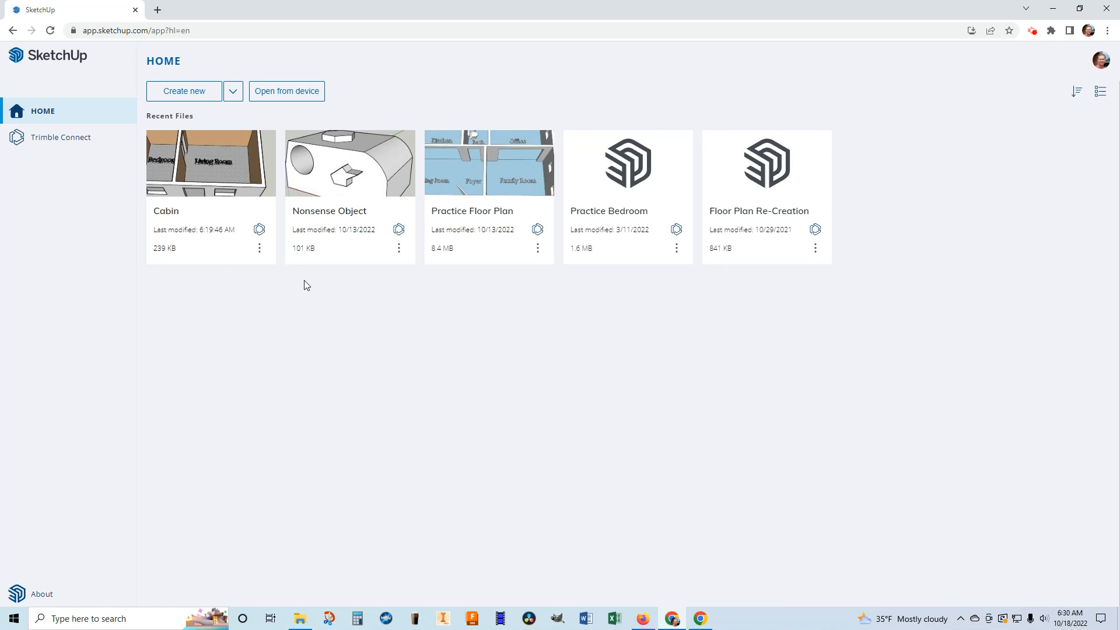
click(179, 92)
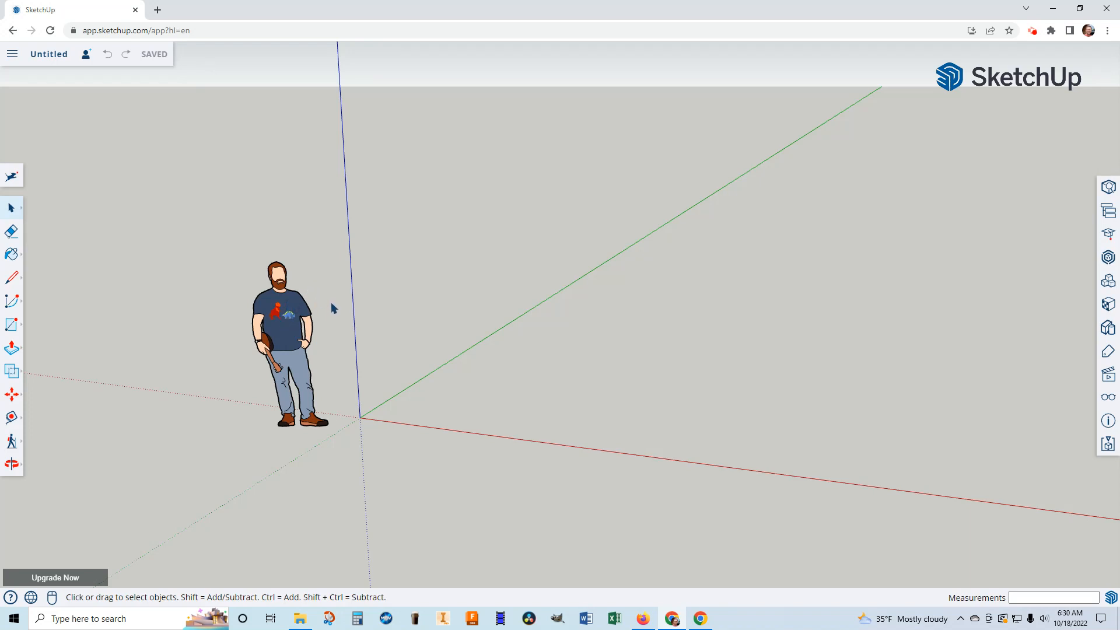
Step: Draw an 11' by 17' floor rectangle on the ground plane, starting at the origin
middle_drag(334, 308, 371, 313)
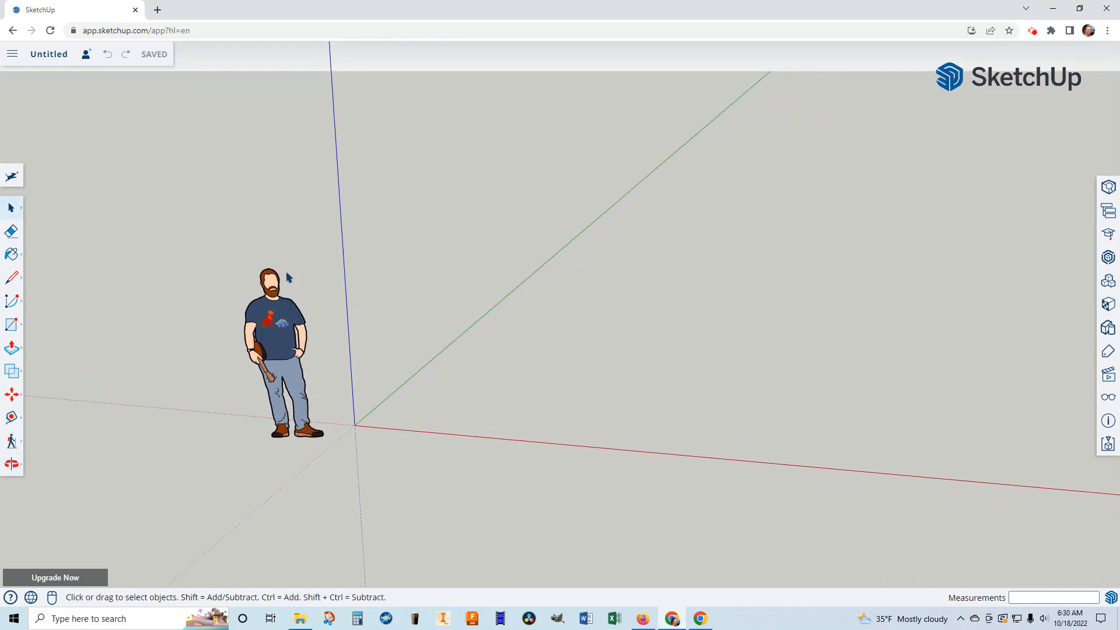
scroll(388, 371, up, 2)
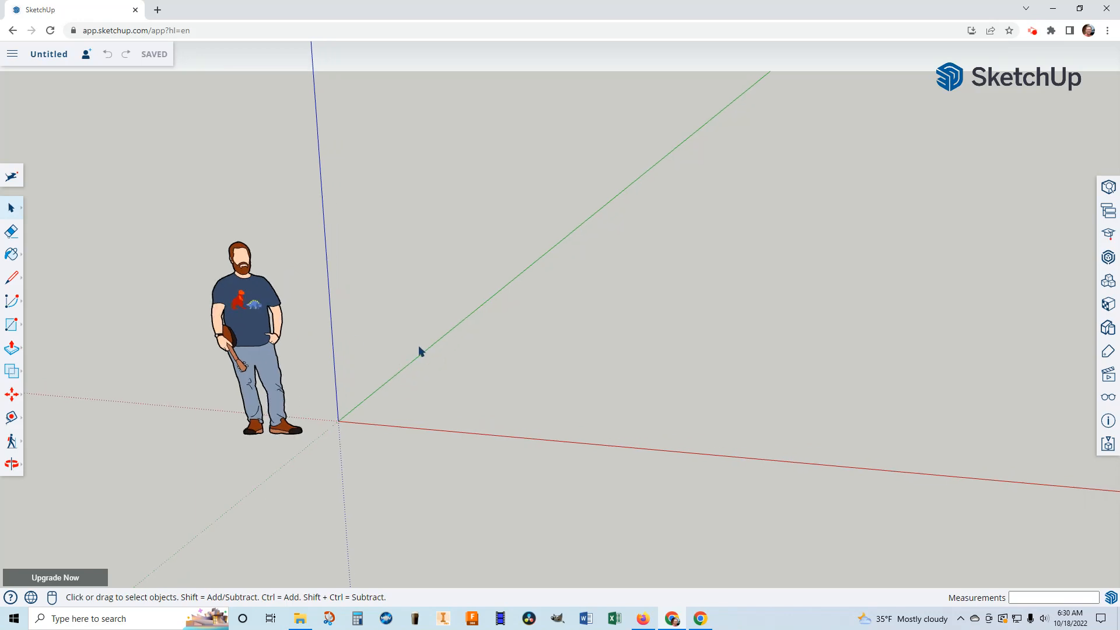
click(12, 325)
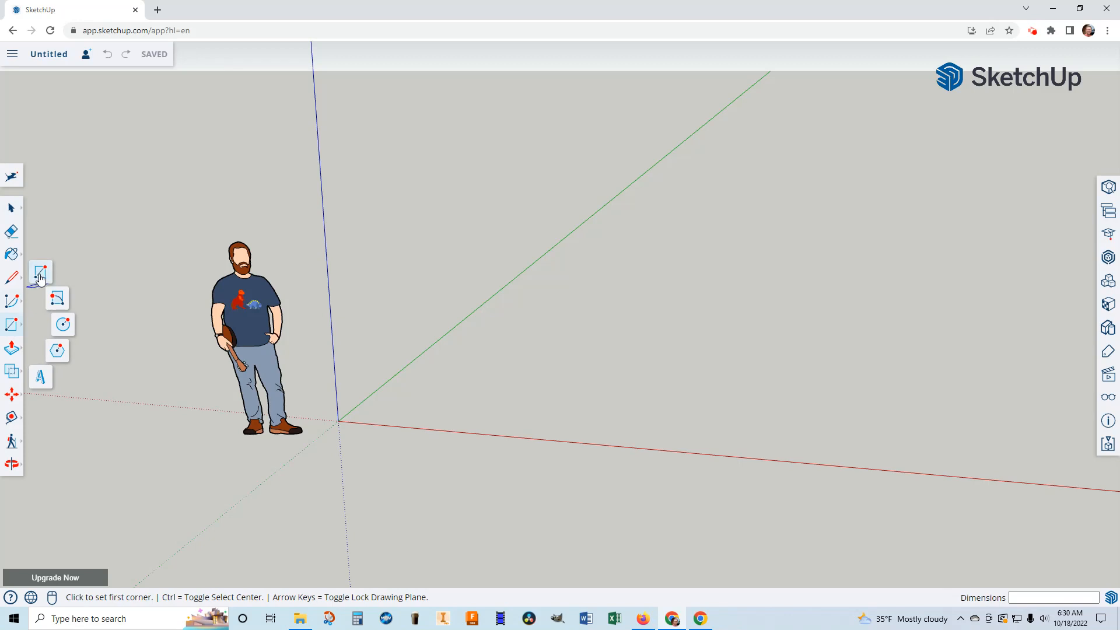
click(338, 420)
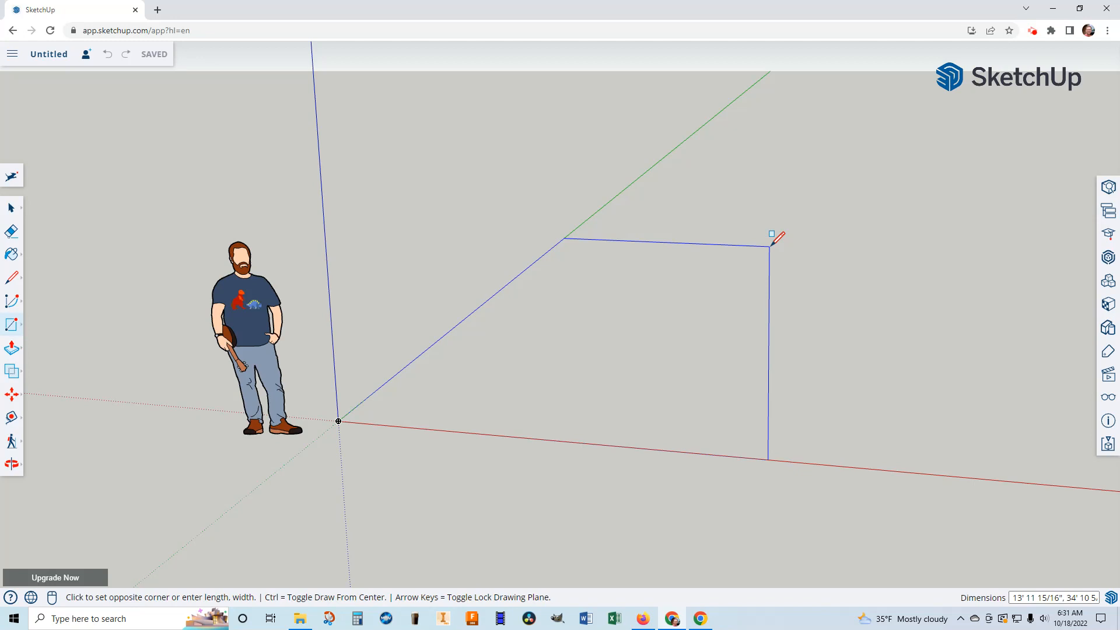
text(11',17)
key(Return)
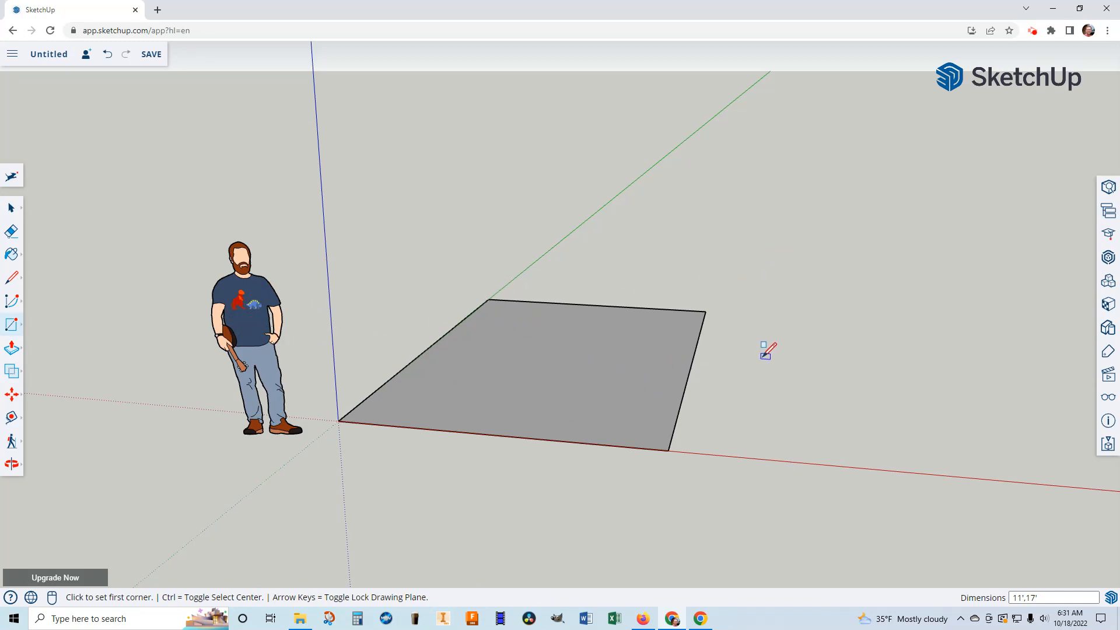
Step: Offset the floor rectangle's outline 6" inward to form the exterior wall thickness
key(o)
drag(765, 353, 816, 536)
drag(763, 377, 785, 541)
key(r)
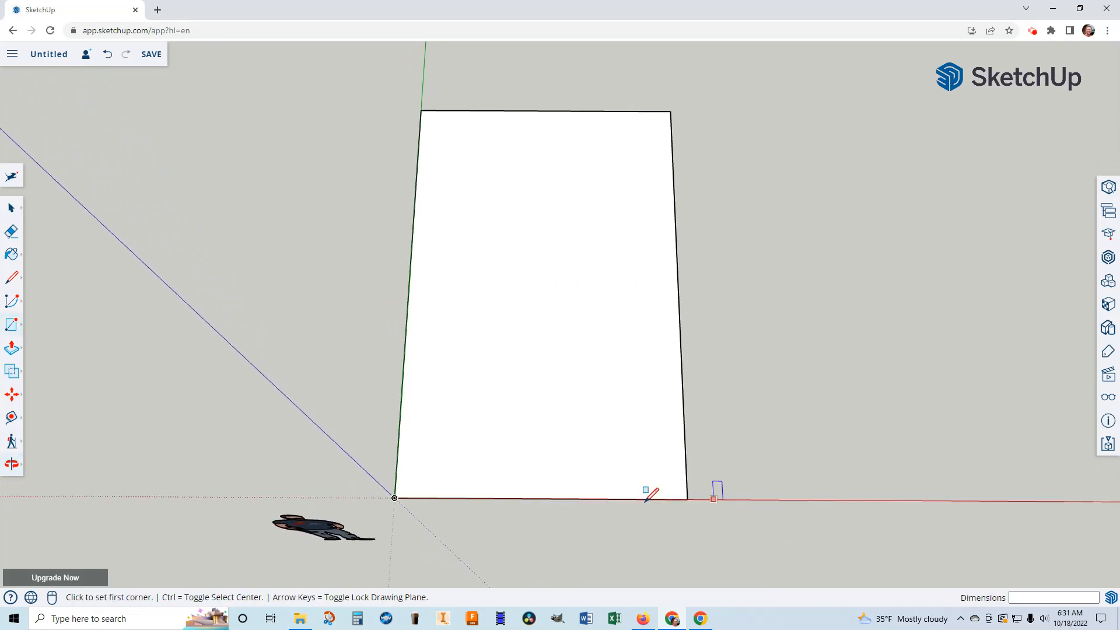
click(12, 464)
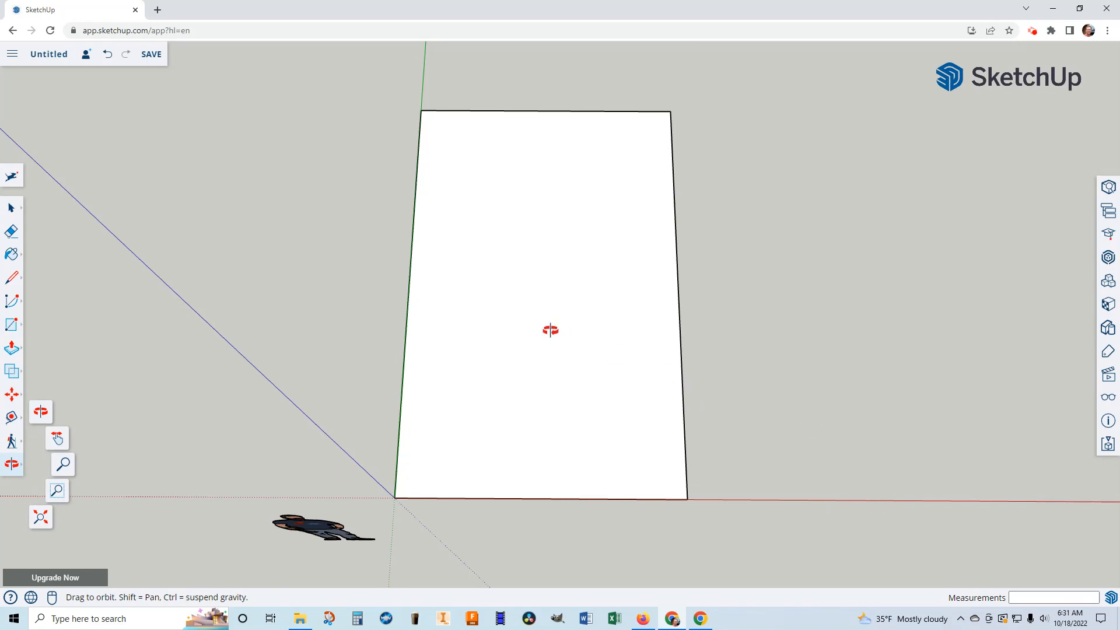
click(9, 353)
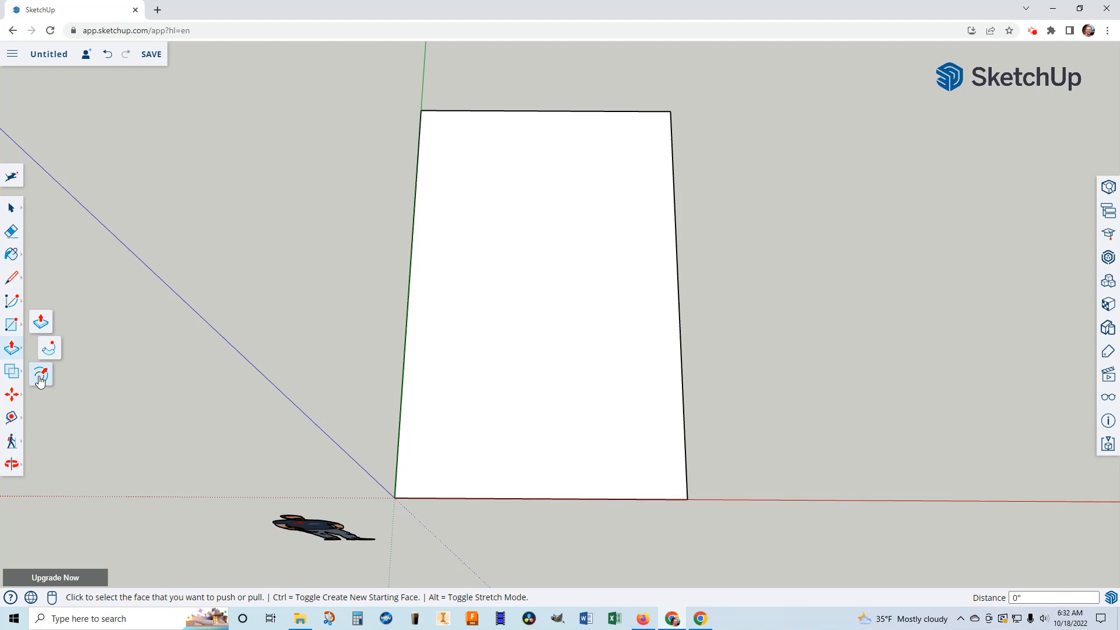
click(39, 379)
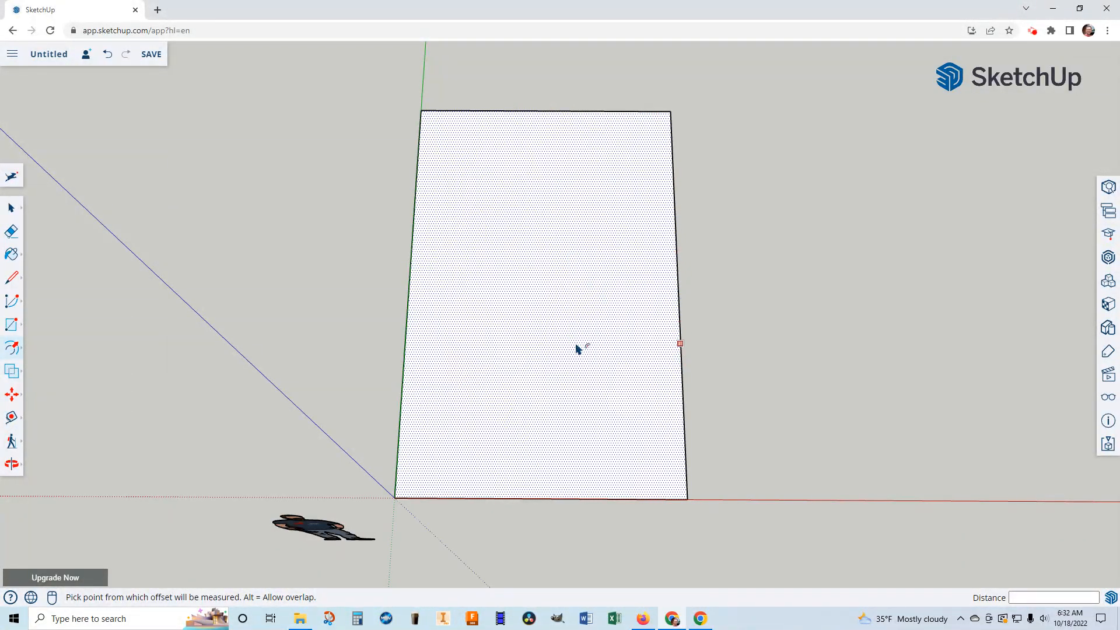
click(557, 294)
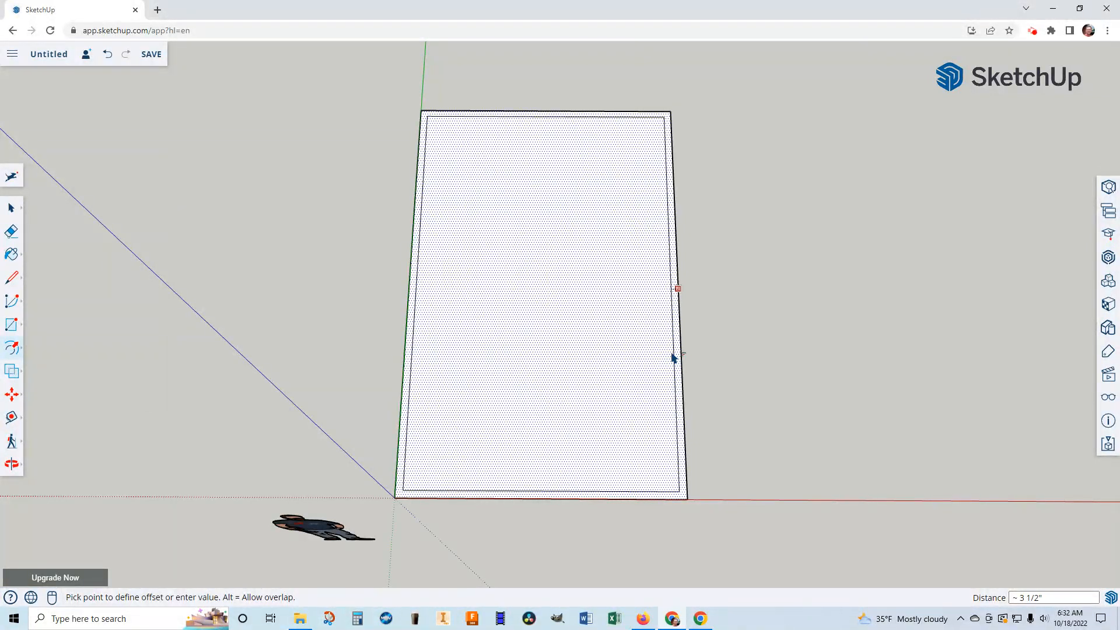
text(6)
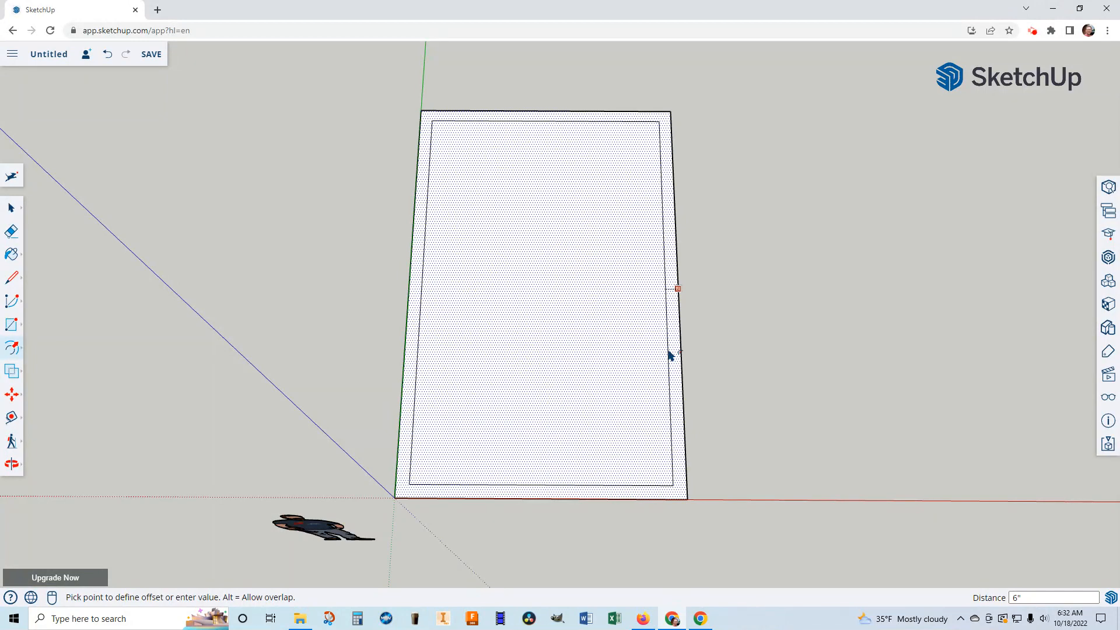
key(Return)
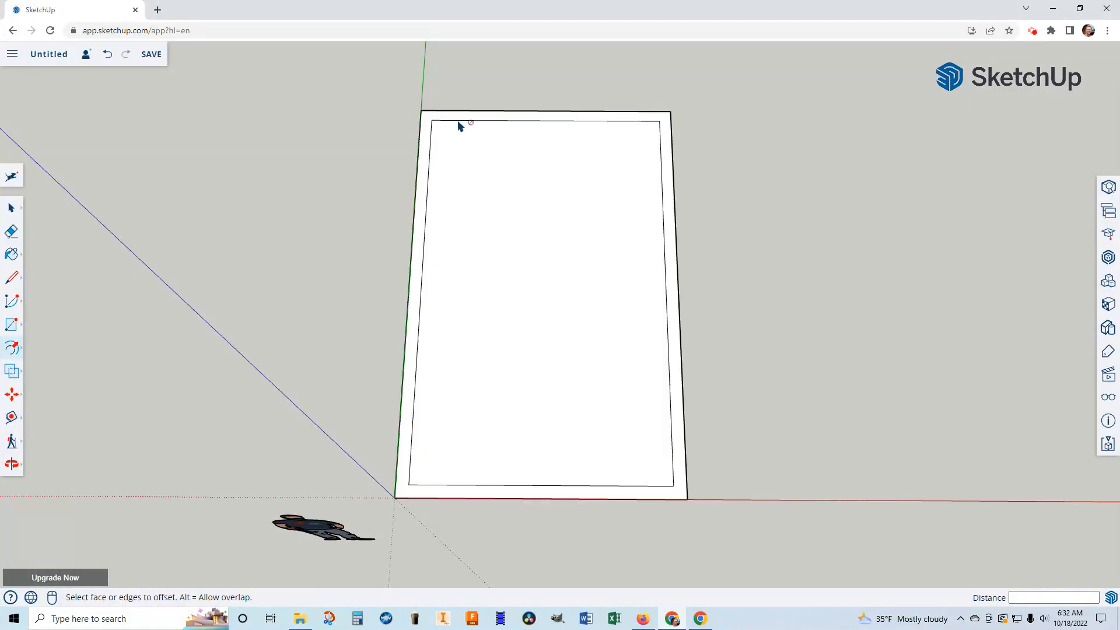
Step: Draw the closet's inner outline in the back-left corner: a line 2' 8" from the back wall, then about 6' 5" to the left wall
scroll(457, 130, down, 1)
scroll(459, 112, up, 1)
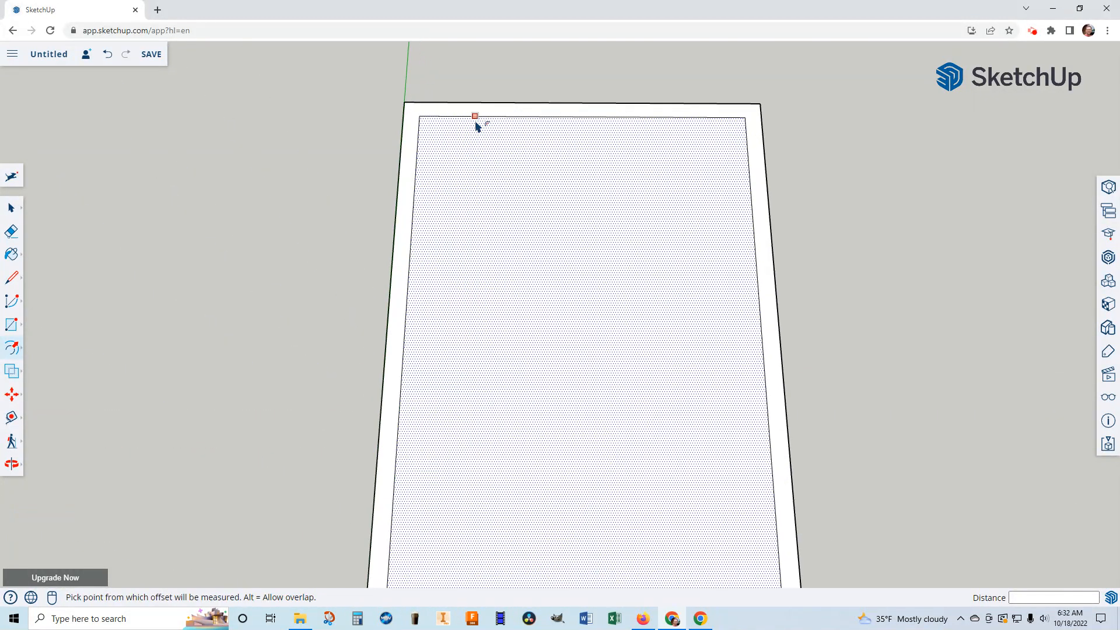
scroll(476, 117, up, 2)
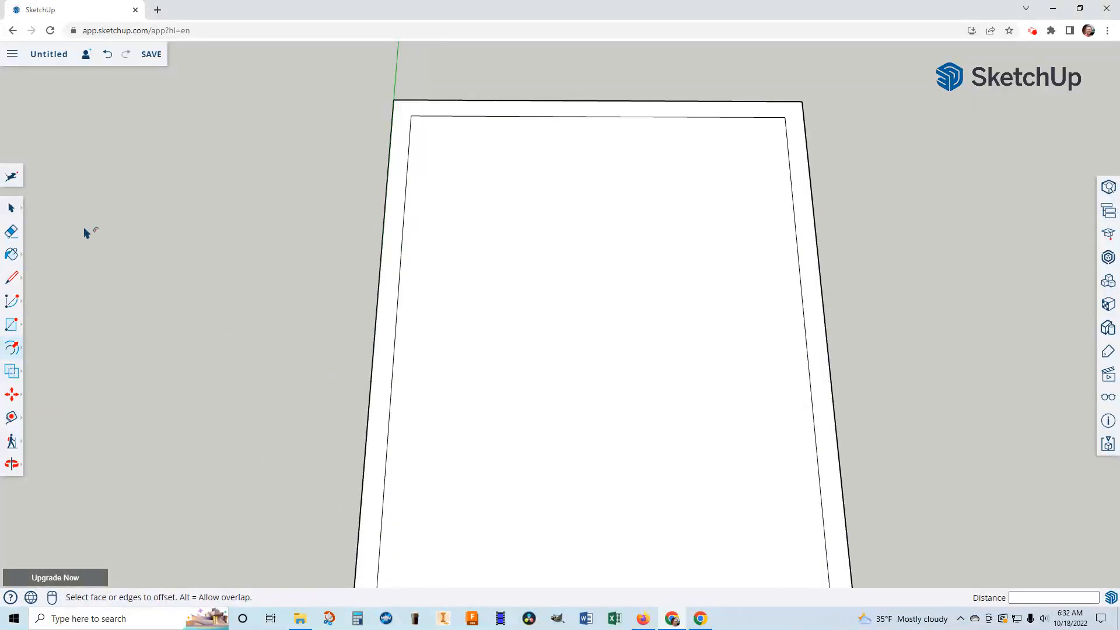
click(15, 280)
click(40, 267)
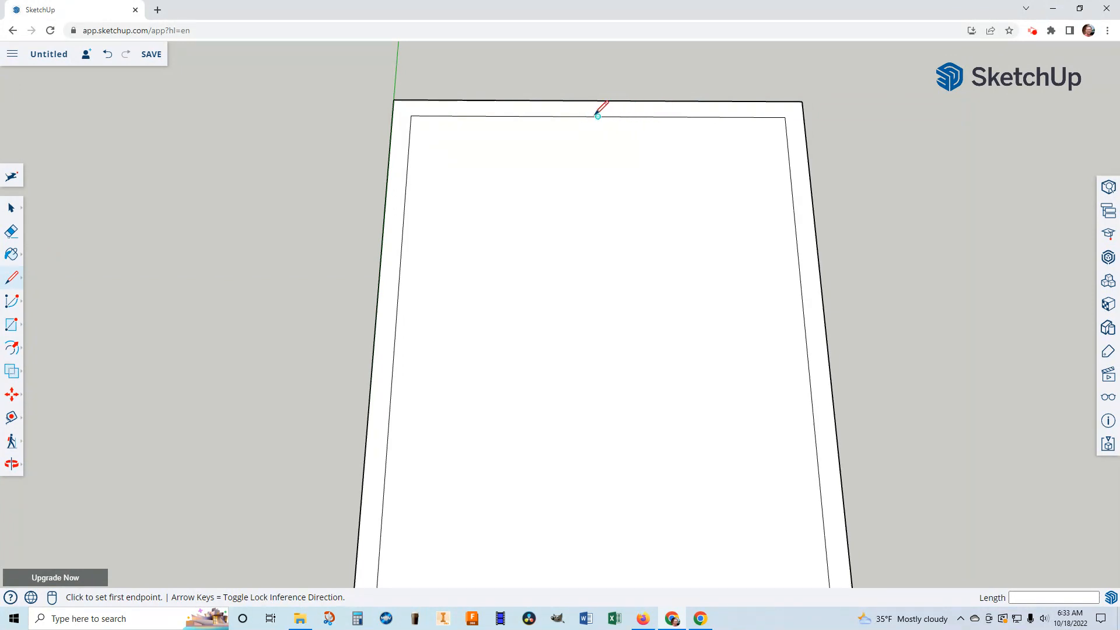
click(652, 116)
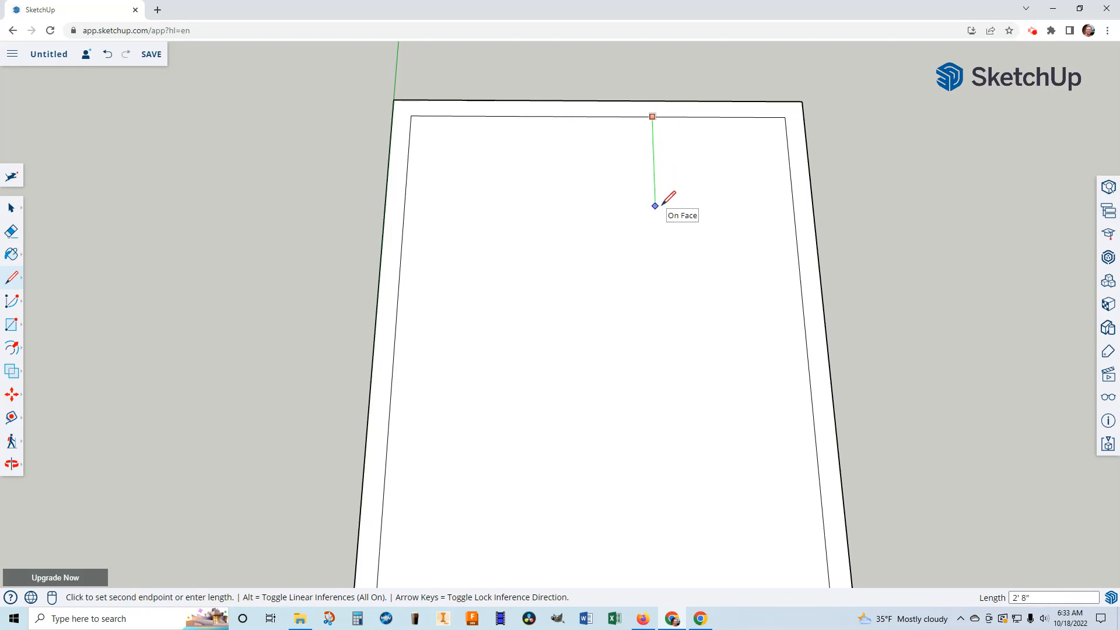
click(655, 206)
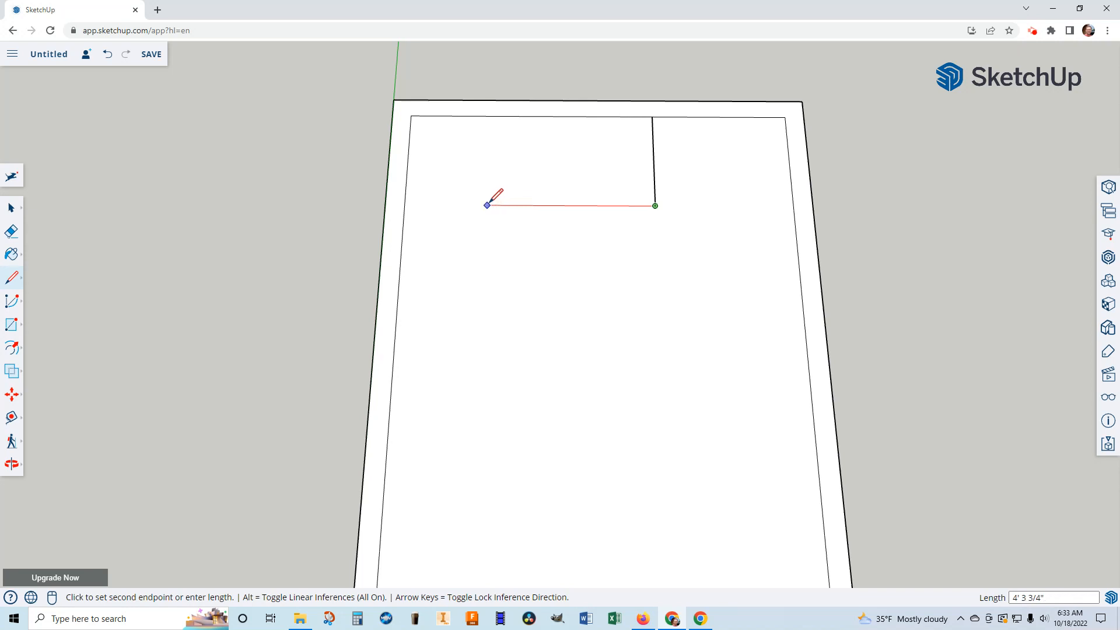
click(404, 204)
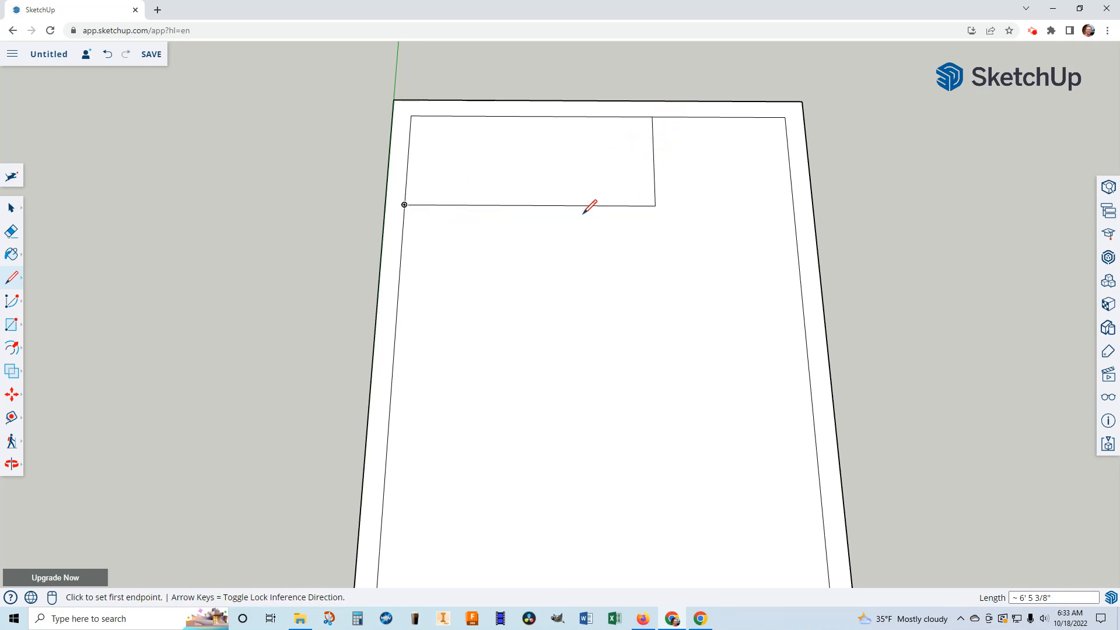
Step: Draw the closet wall's outer outline parallel to its inner lines, from the back wall around the corner to the left wall
click(672, 116)
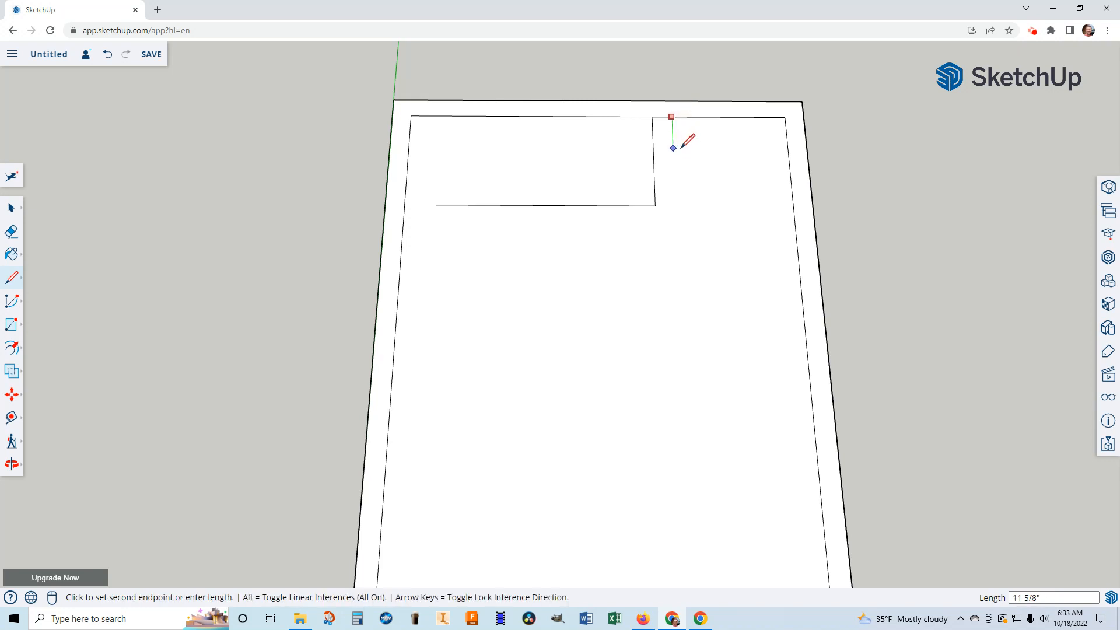
click(677, 224)
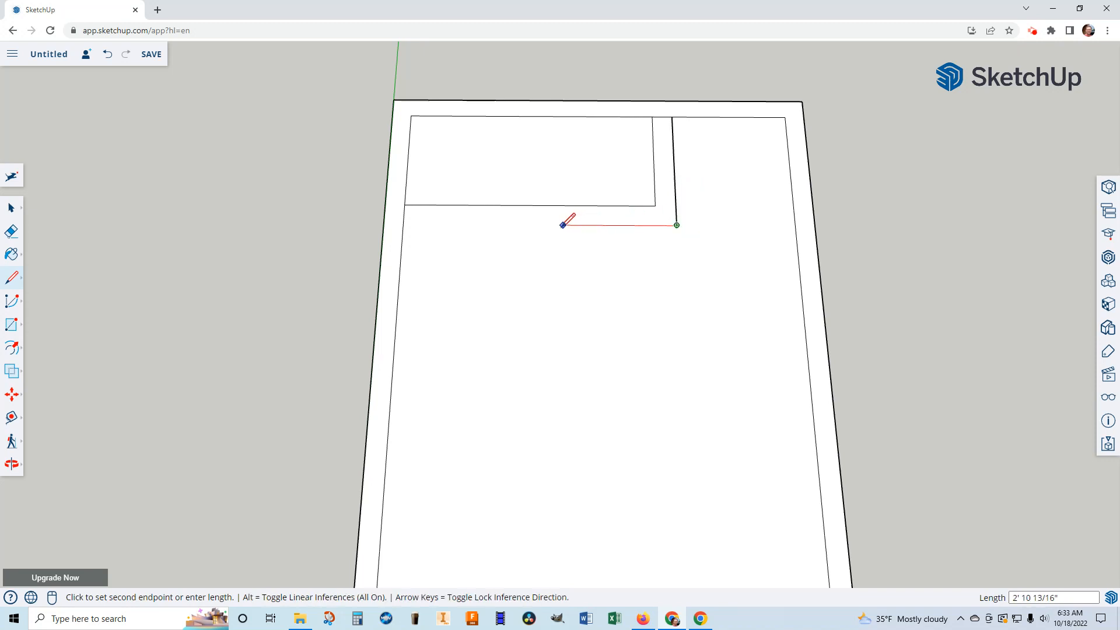
click(403, 224)
Step: Erase the short edge segments where the closet walls meet the back and left exterior walls
scroll(508, 188, up, 1)
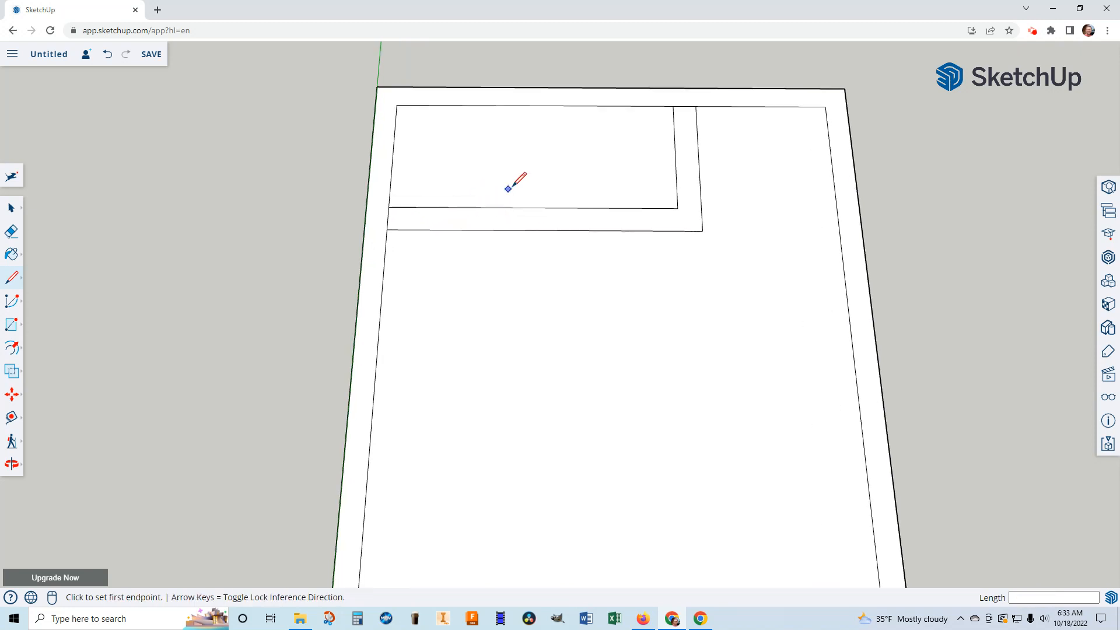
scroll(617, 85, up, 2)
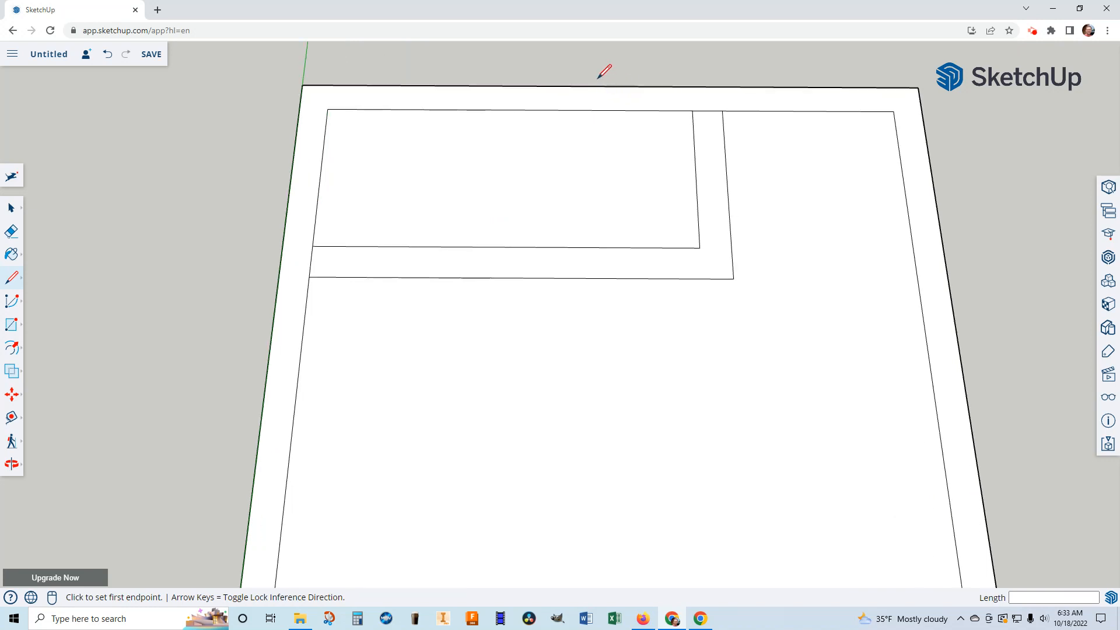
scroll(597, 77, up, 2)
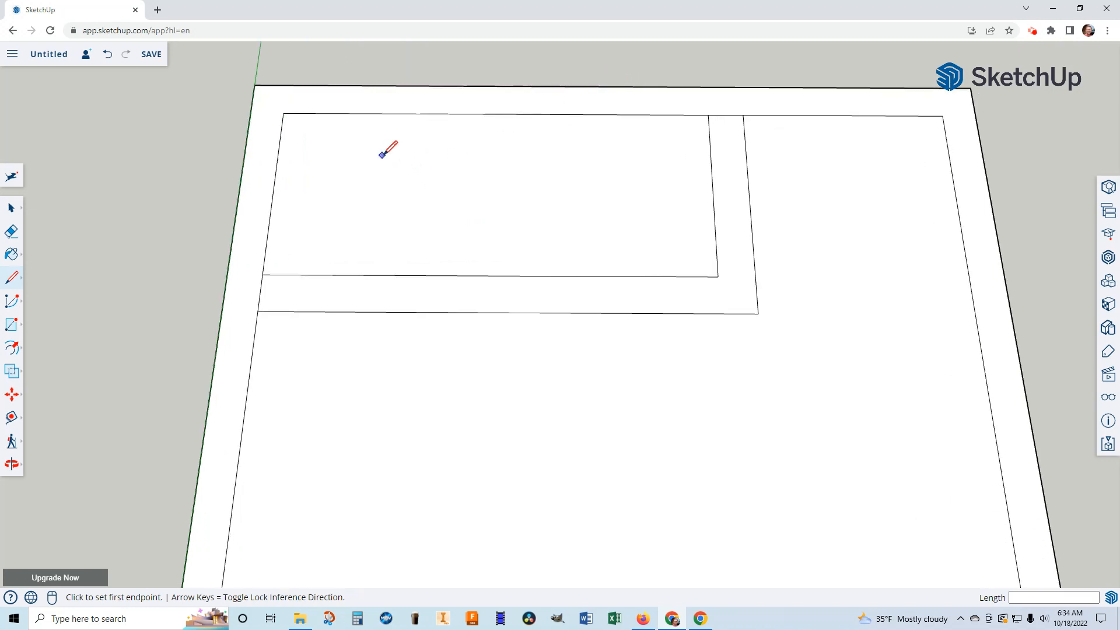
click(13, 234)
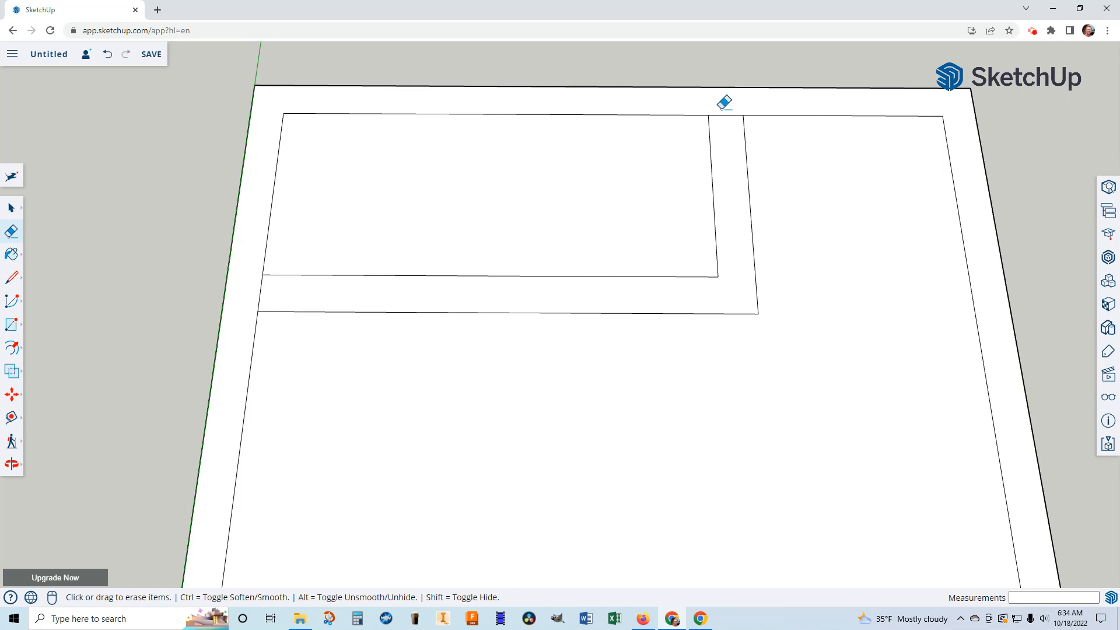
drag(723, 113, 726, 119)
drag(255, 287, 282, 290)
Step: Zoom to the model's extents to view the whole floor plan
scroll(283, 291, down, 3)
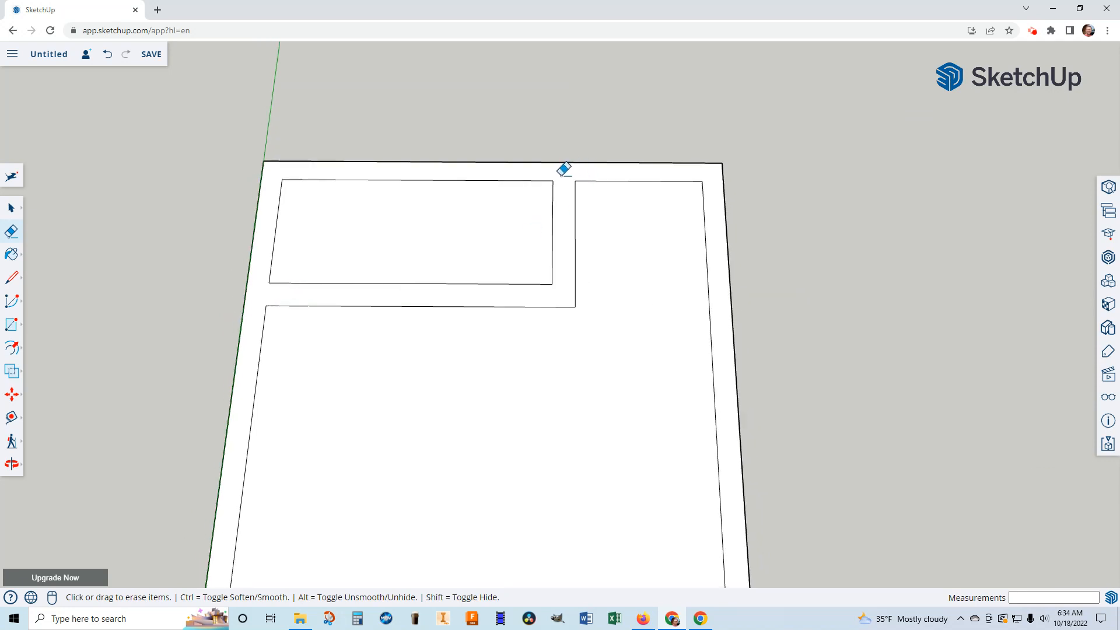
scroll(502, 339, down, 2)
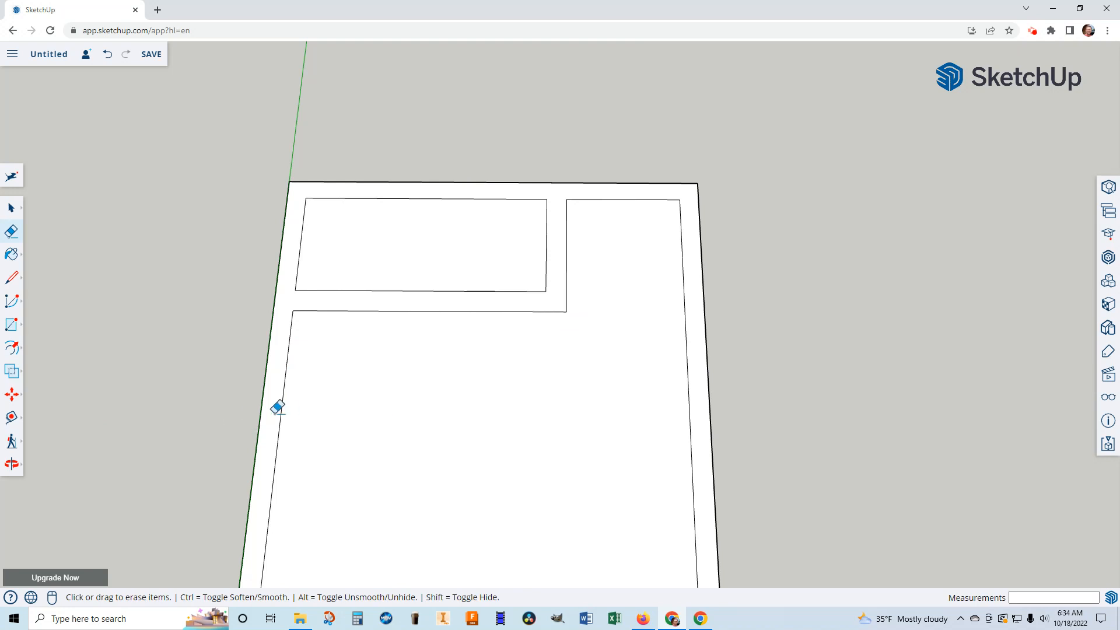
scroll(292, 448, down, 2)
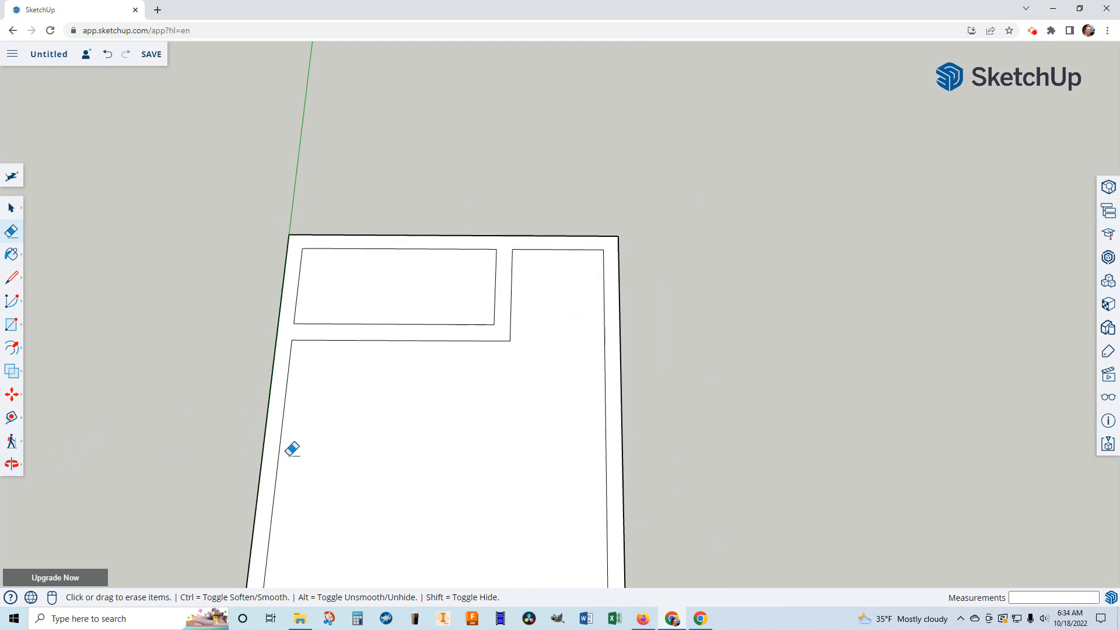
scroll(280, 450, up, 4)
click(11, 466)
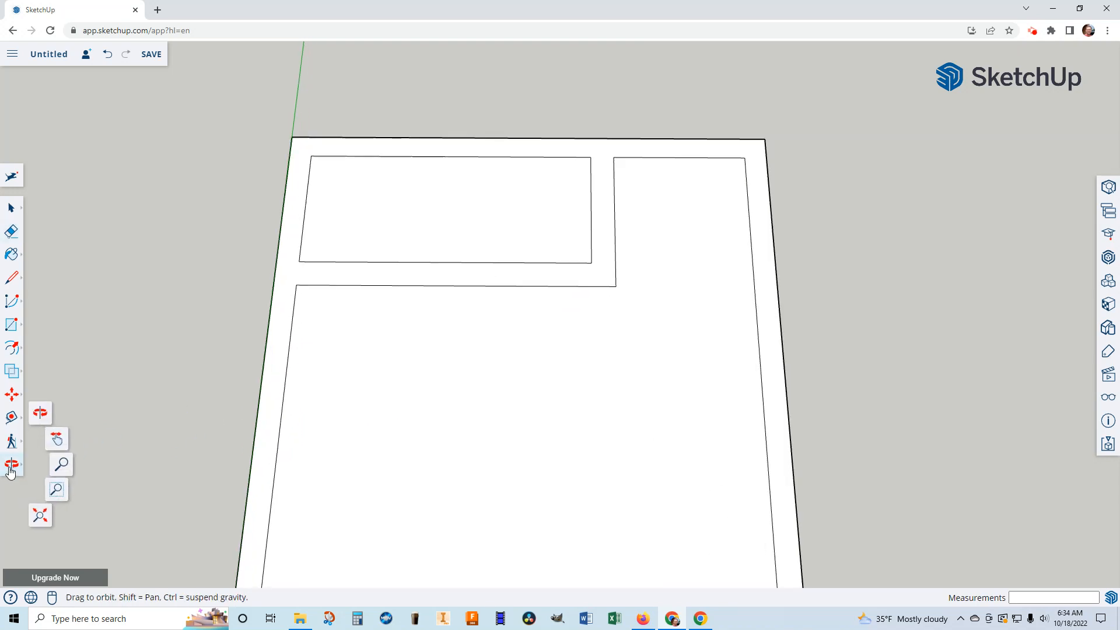
click(40, 521)
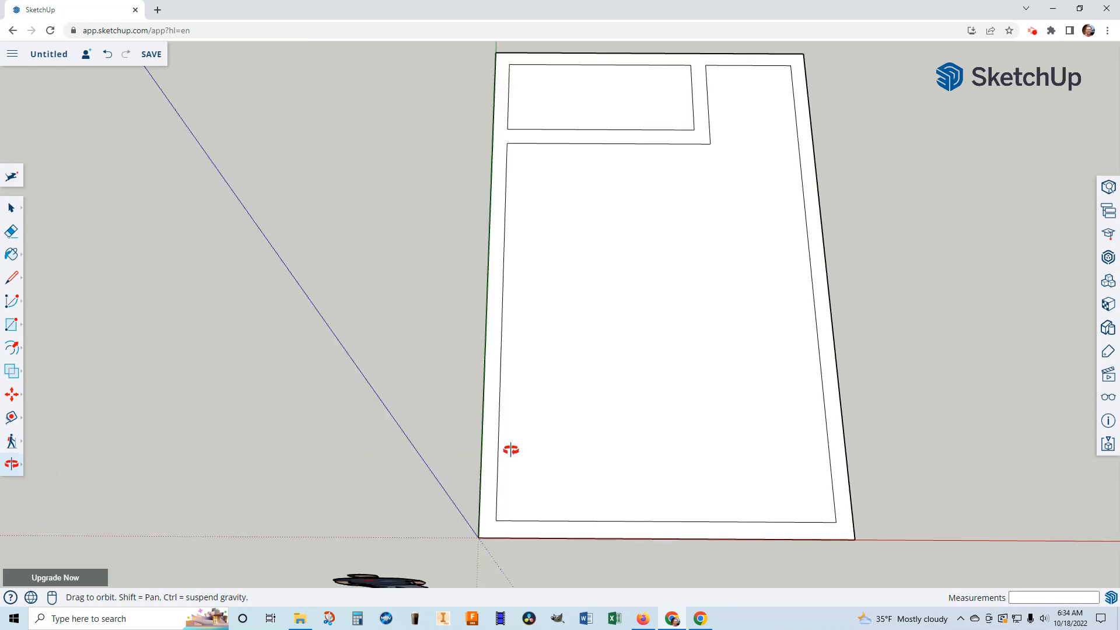
Step: Push/Pull the connected exterior and closet wall face up to a height of 8'
drag(562, 483, 528, 478)
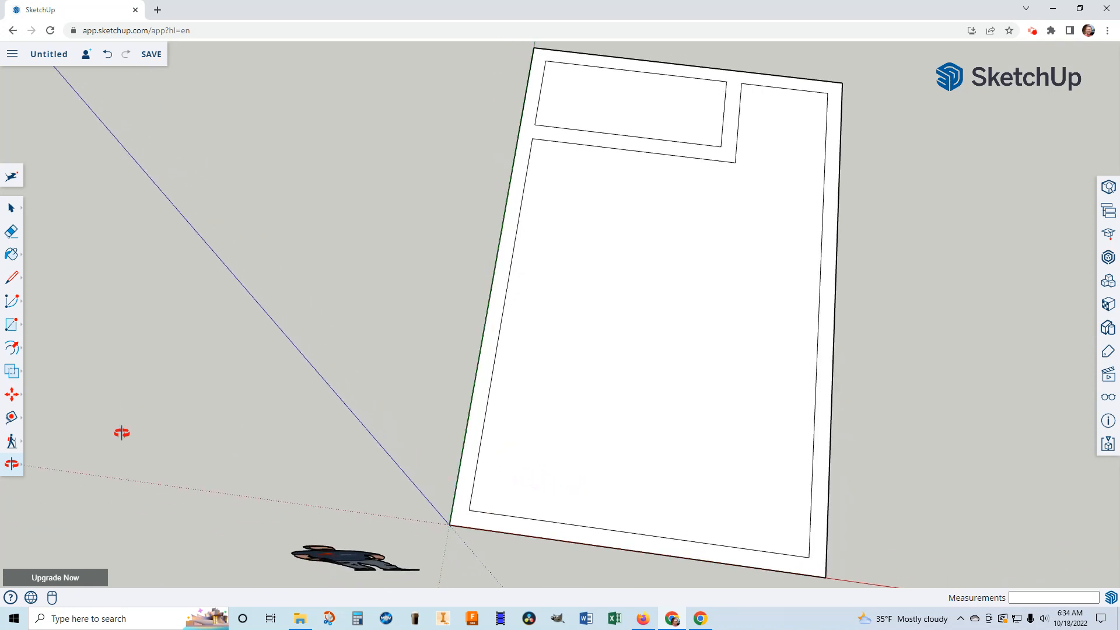
click(13, 350)
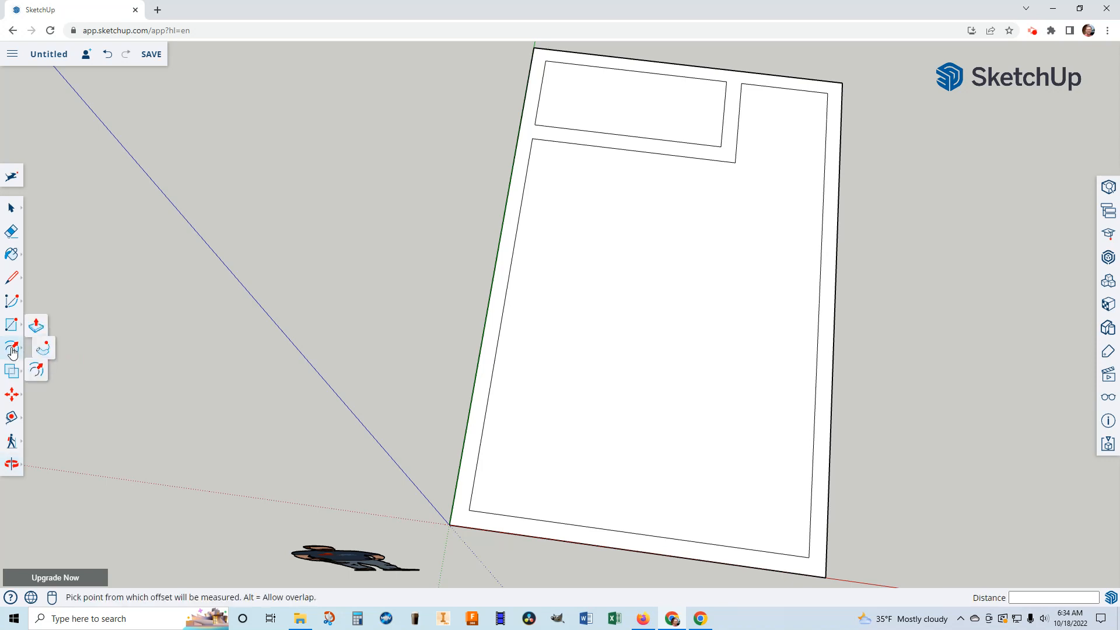
click(41, 325)
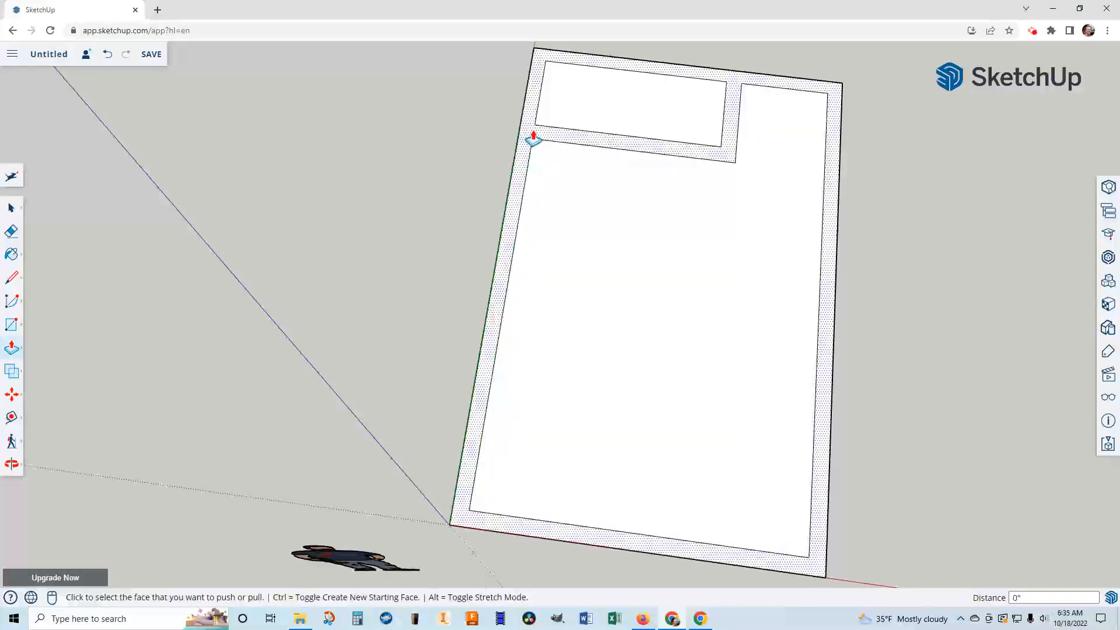
click(490, 349)
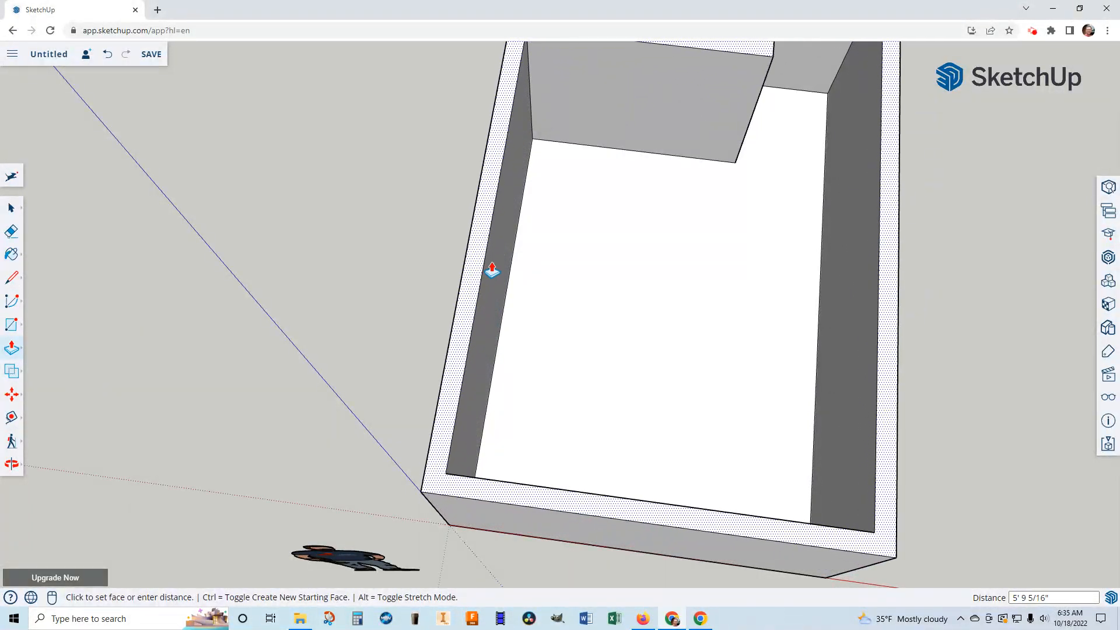
click(492, 270)
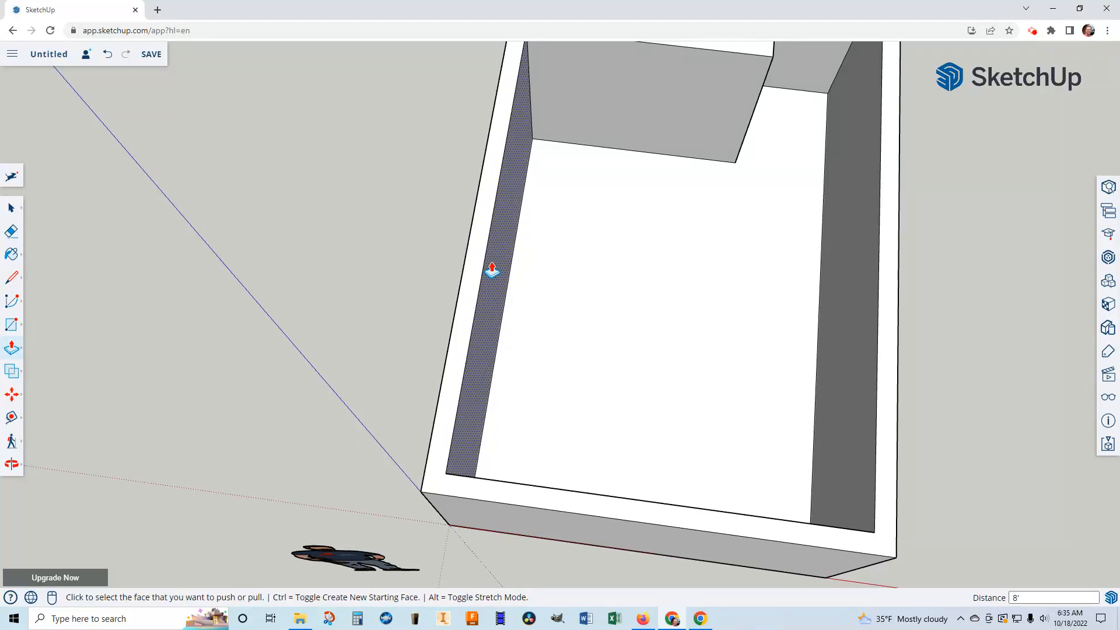
Step: Draw a 3' by 7'-6" door rectangle on the closet's front wall, starting on its floor edge near the room's left wall
scroll(492, 271, down, 1)
middle_drag(935, 365, 893, 228)
key(p)
scroll(767, 175, up, 2)
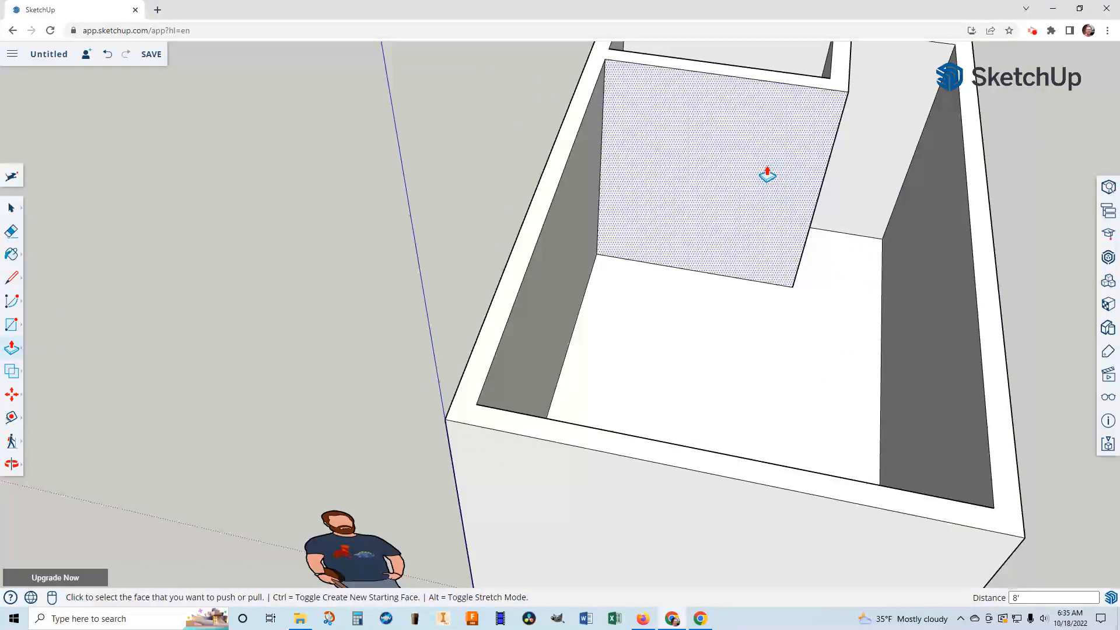
scroll(768, 175, down, 2)
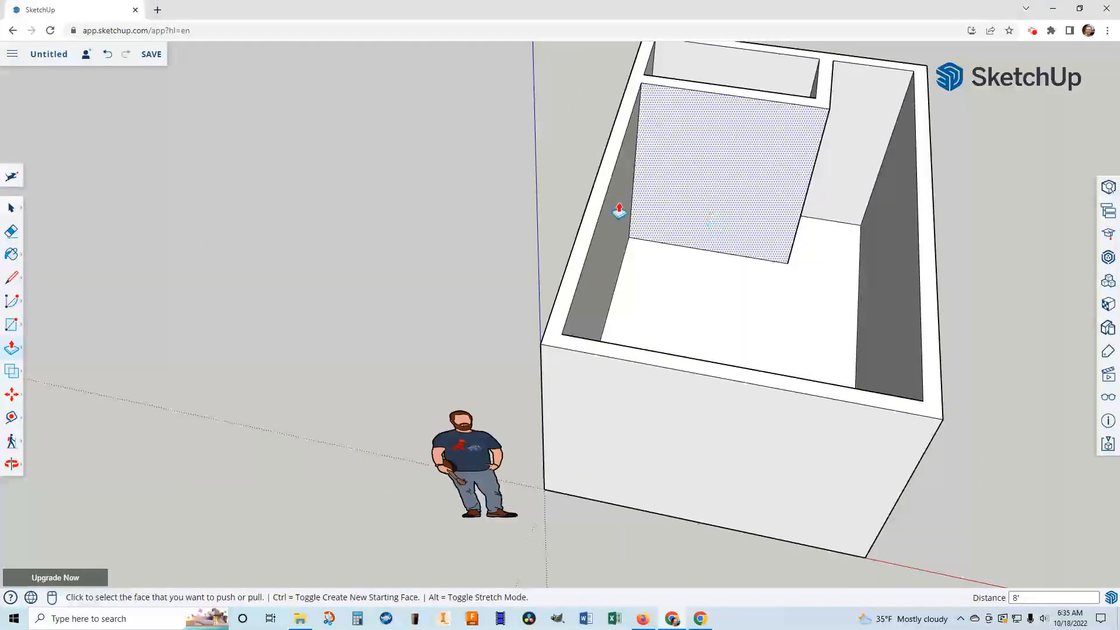
click(13, 326)
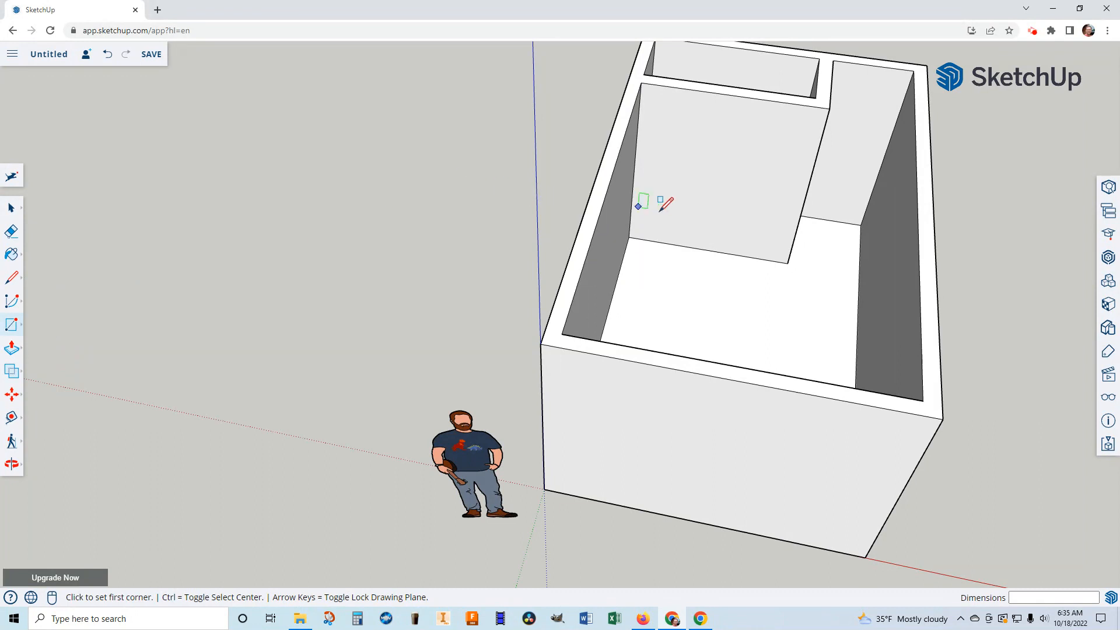
click(647, 240)
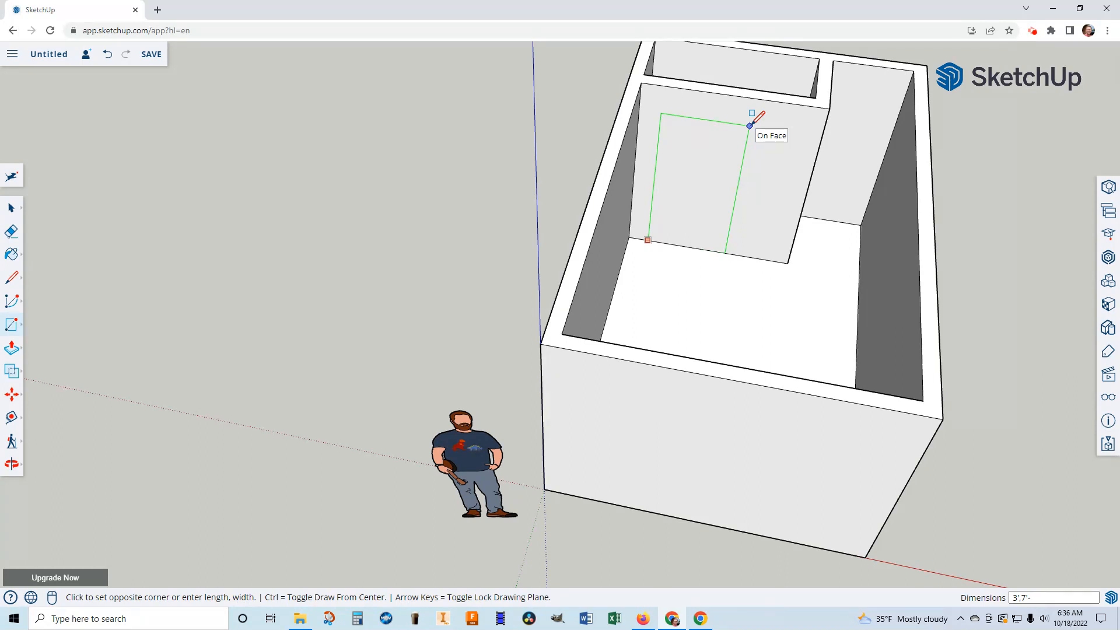
key(Down)
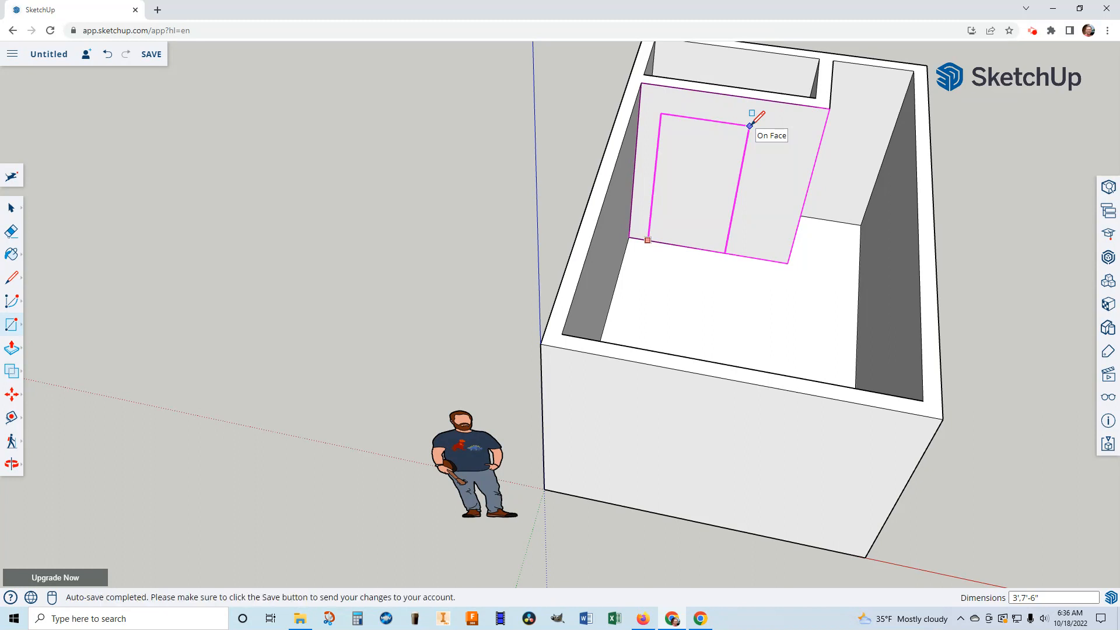
click(750, 126)
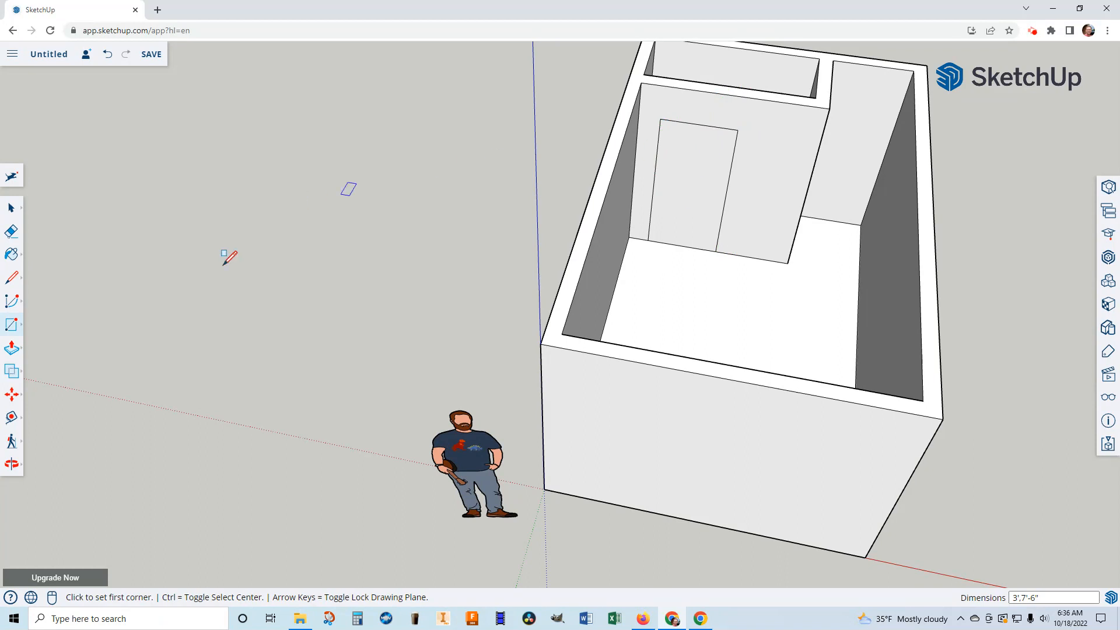
Step: Push the closet door rectangle through to the wall's inner face to cut the doorway
click(13, 355)
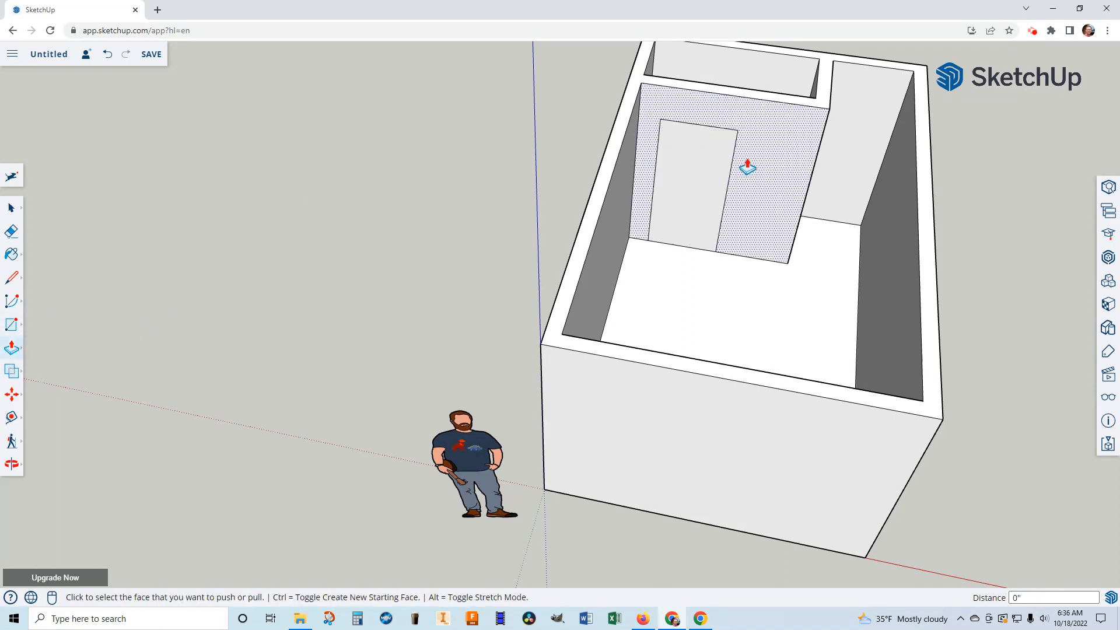
scroll(738, 168, up, 3)
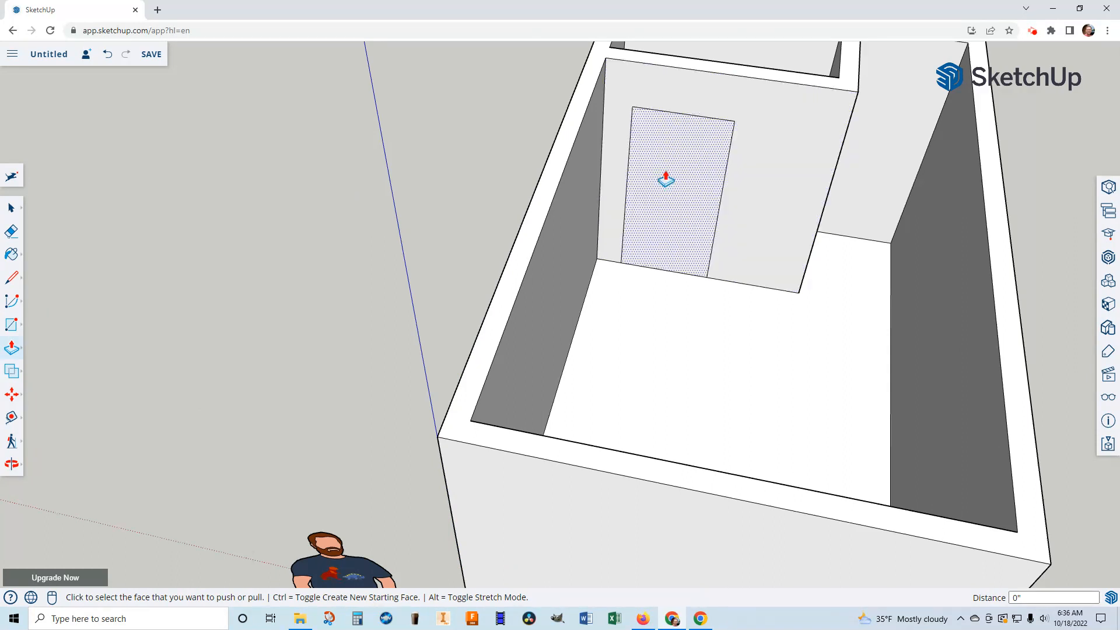
click(670, 226)
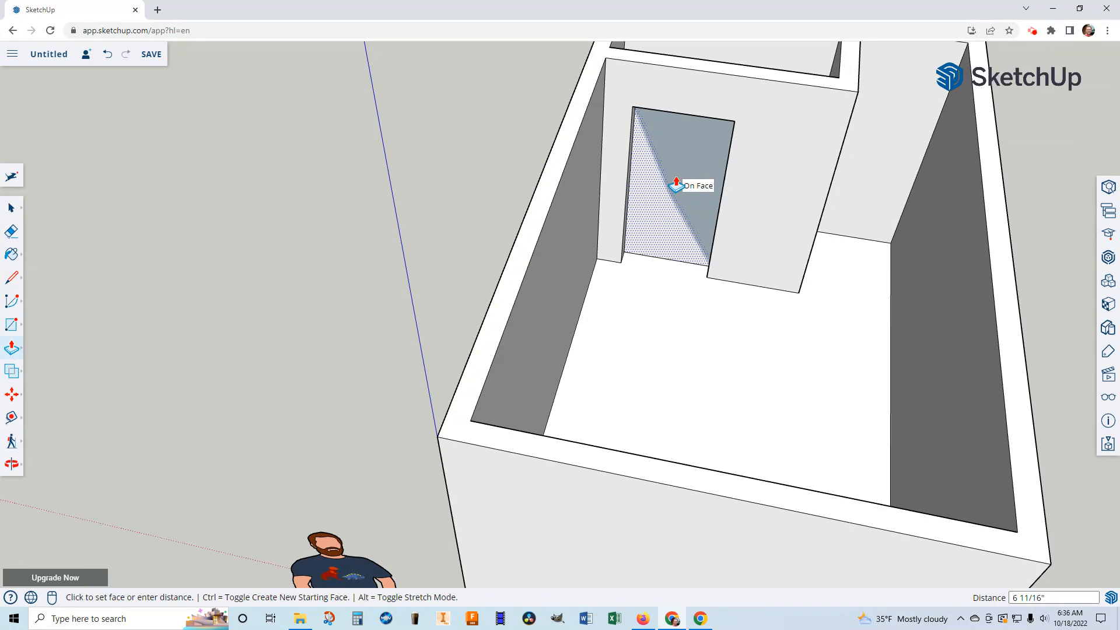
click(676, 185)
Step: Draw a 3' by 7'-6" door rectangle on the outside of the right exterior wall, from its bottom edge near the closet end
scroll(676, 186, down, 4)
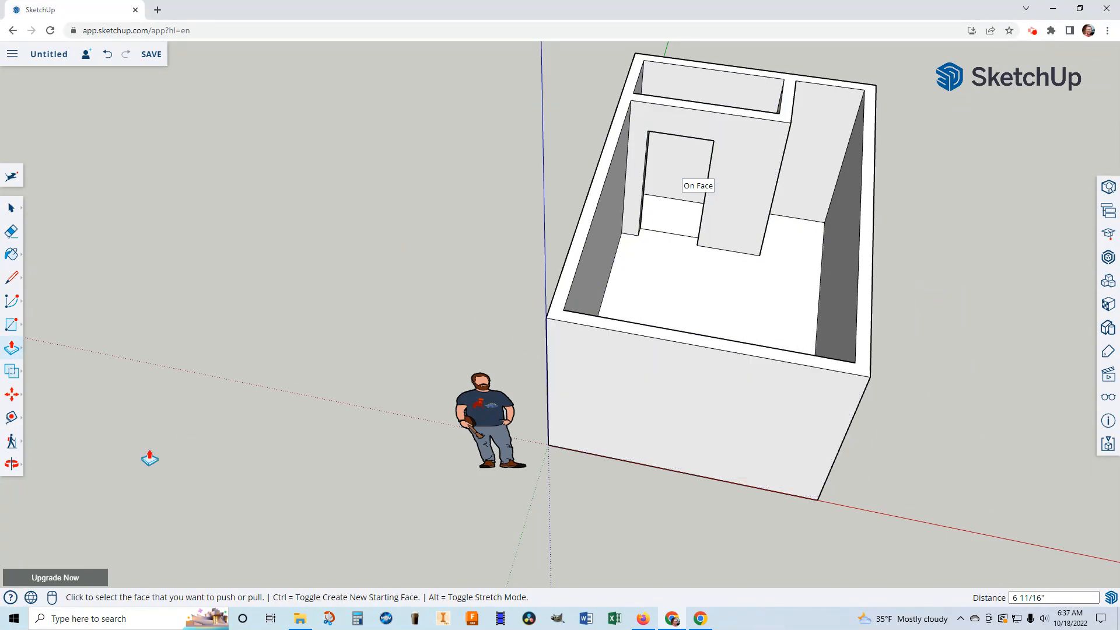
click(12, 464)
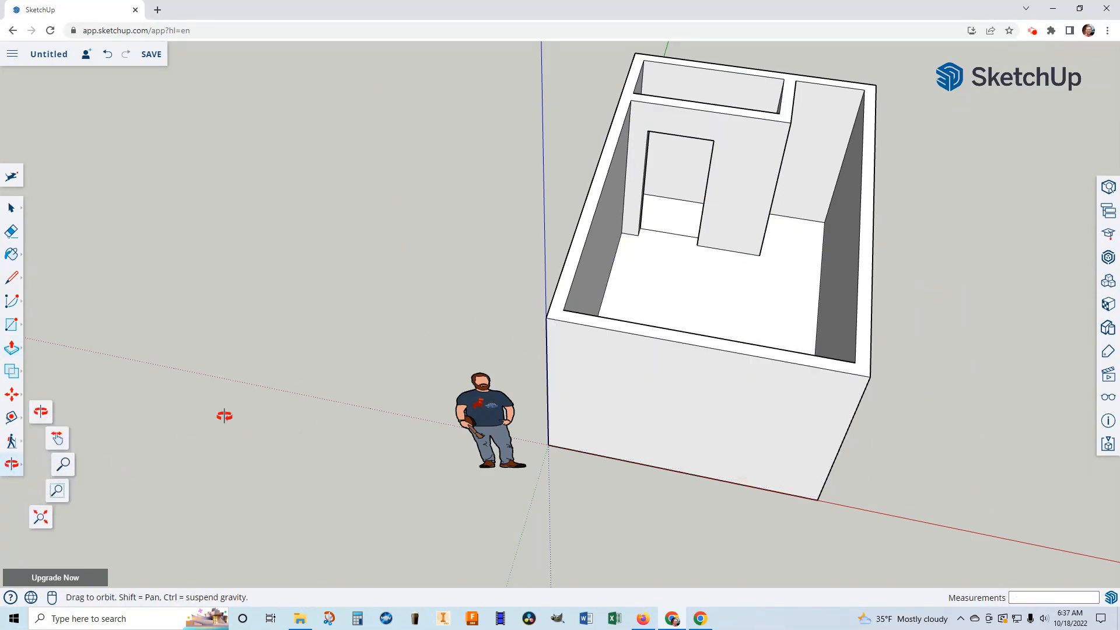
click(43, 416)
drag(940, 448, 509, 296)
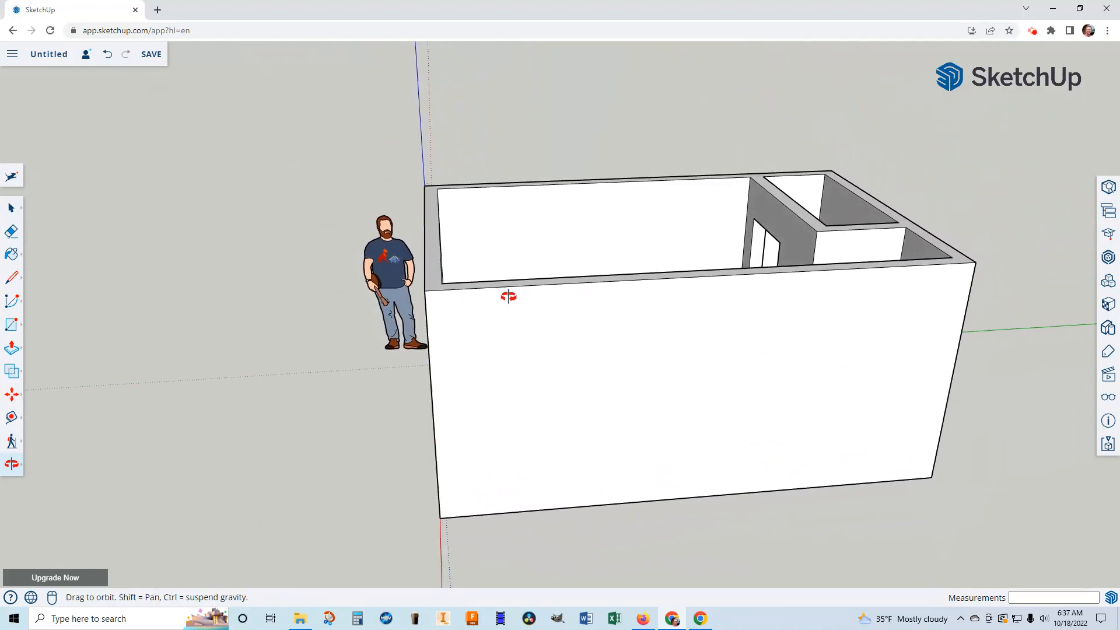
click(8, 328)
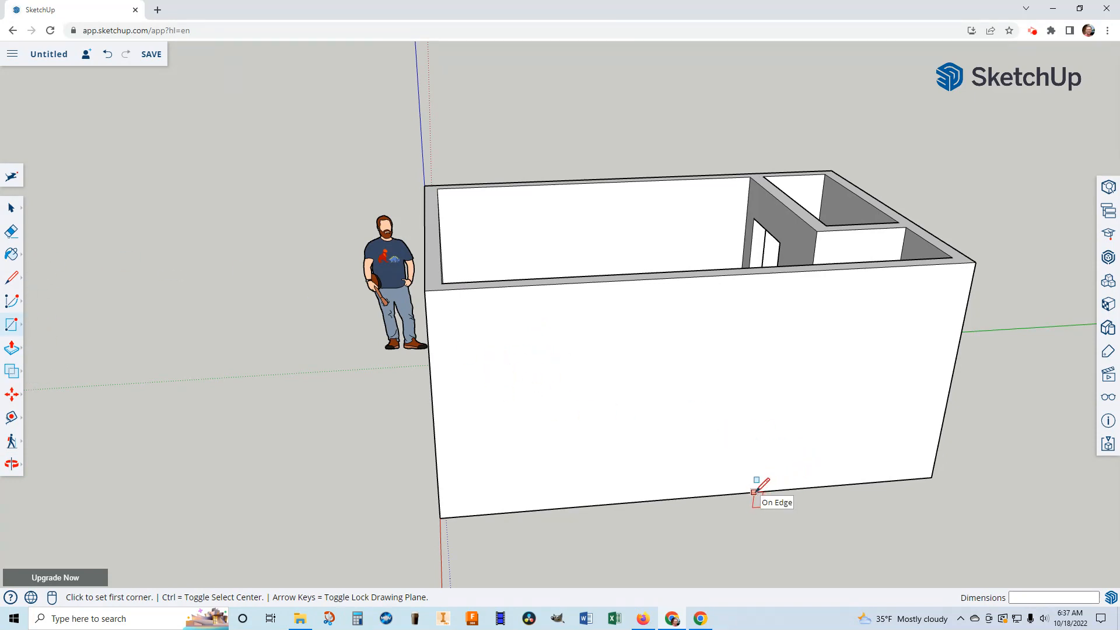
click(754, 491)
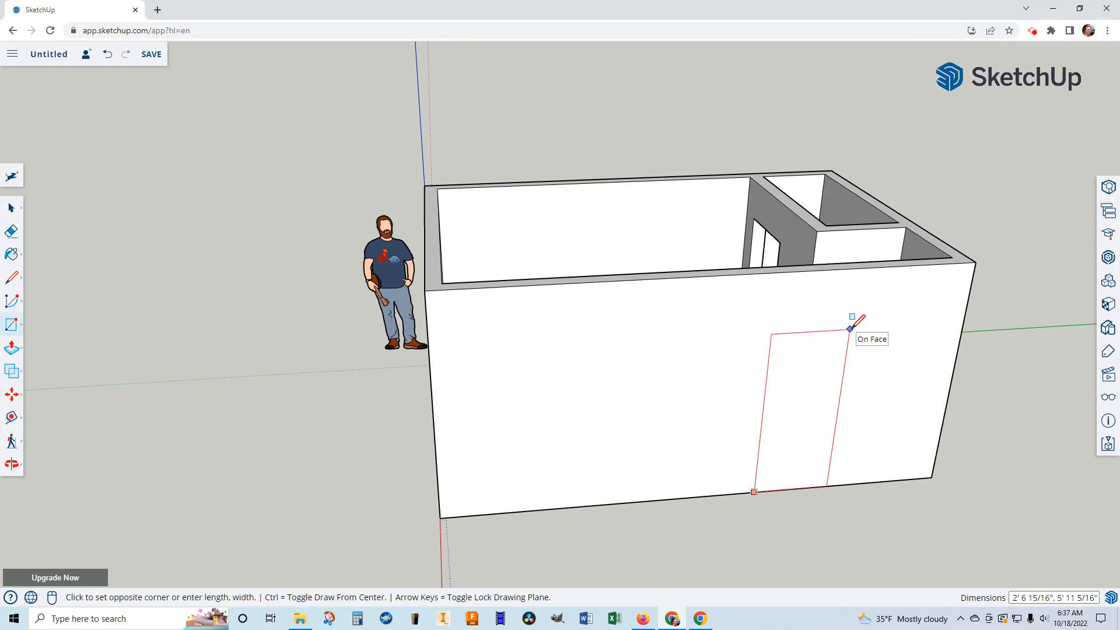
text(3)
key(Down)
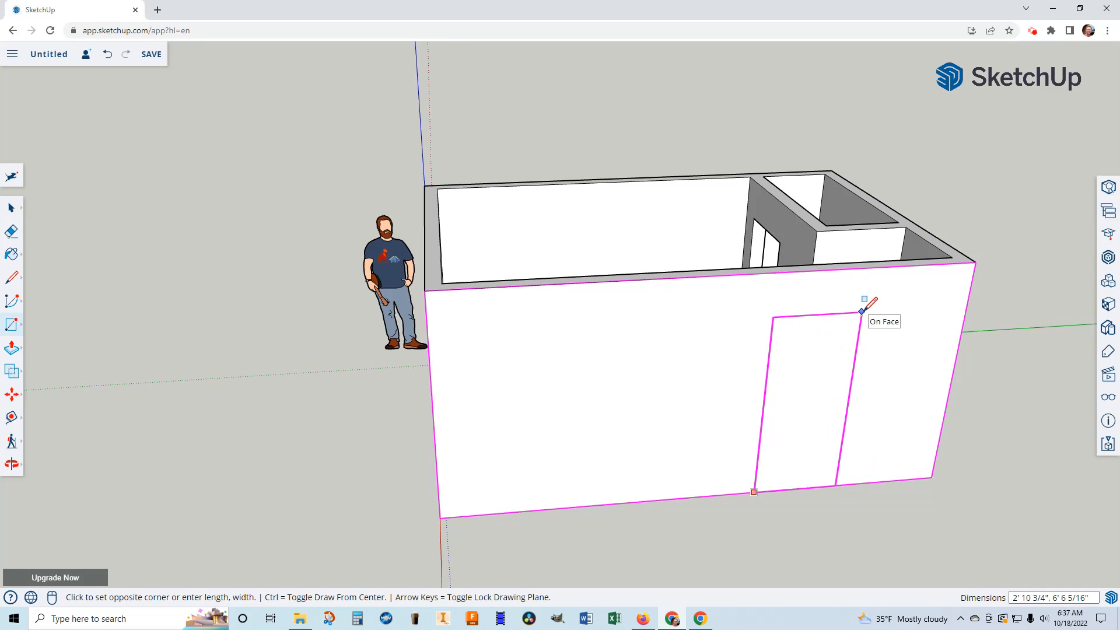
text(3',7'-)
click(864, 312)
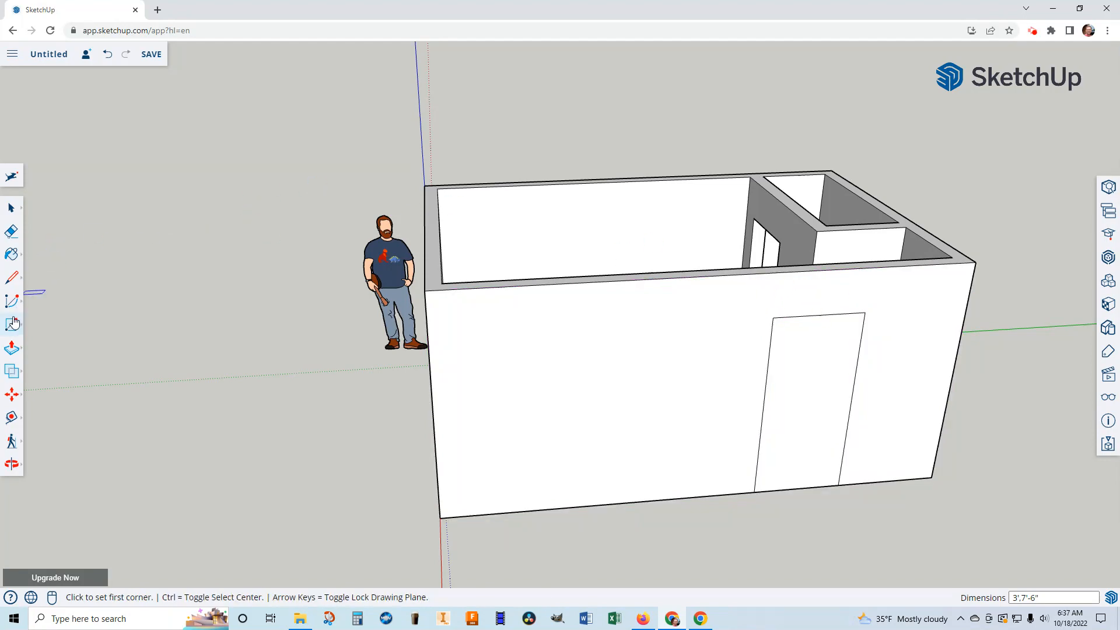
Step: Push the exterior door rectangle 6" inward through the wall to cut the room's doorway
click(12, 348)
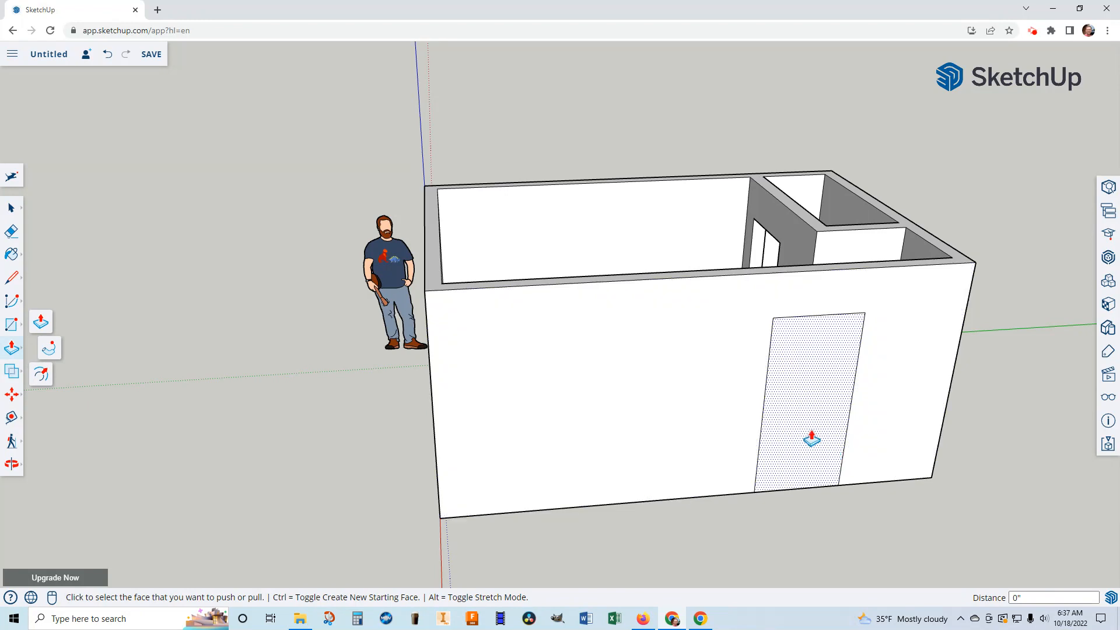
click(811, 439)
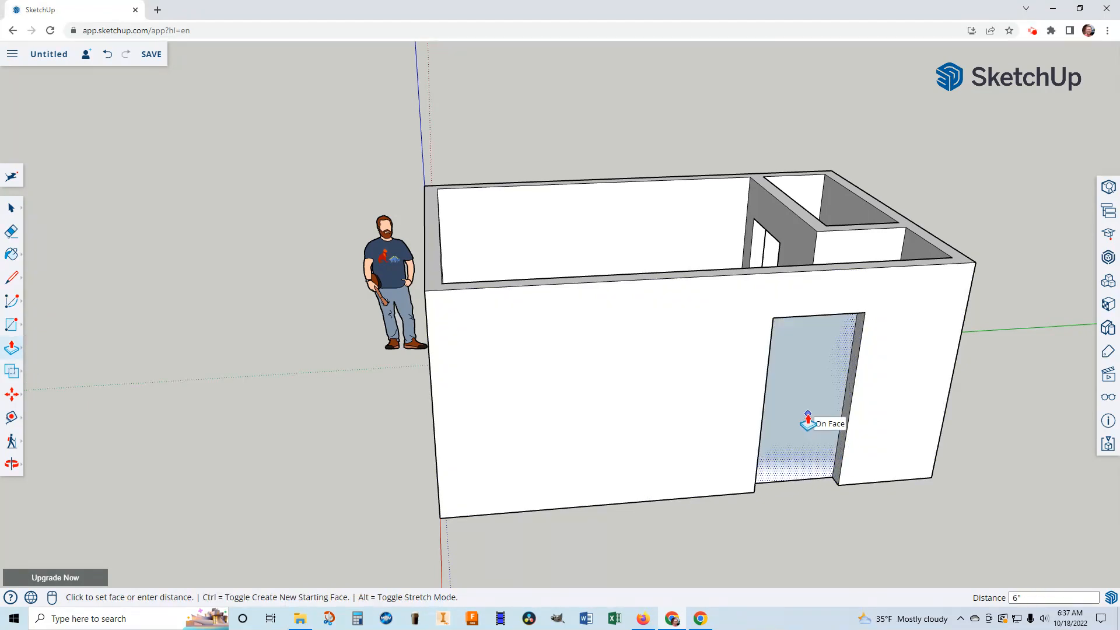
click(807, 422)
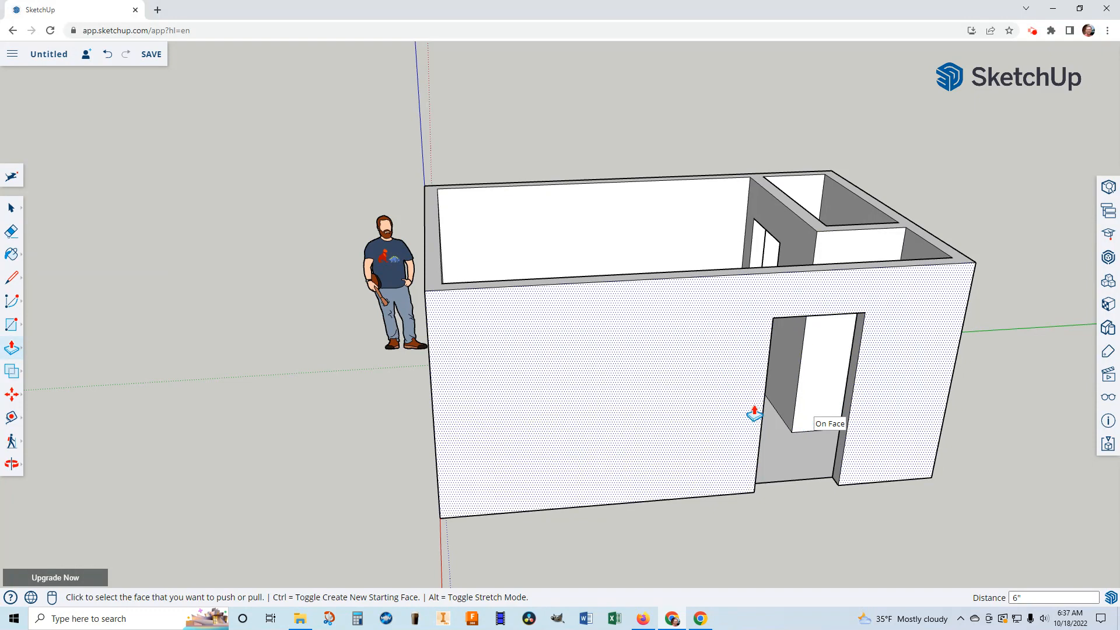
Step: Examine the raised walls, the closet doorway and the exterior doorway from several angles
scroll(800, 464, down, 3)
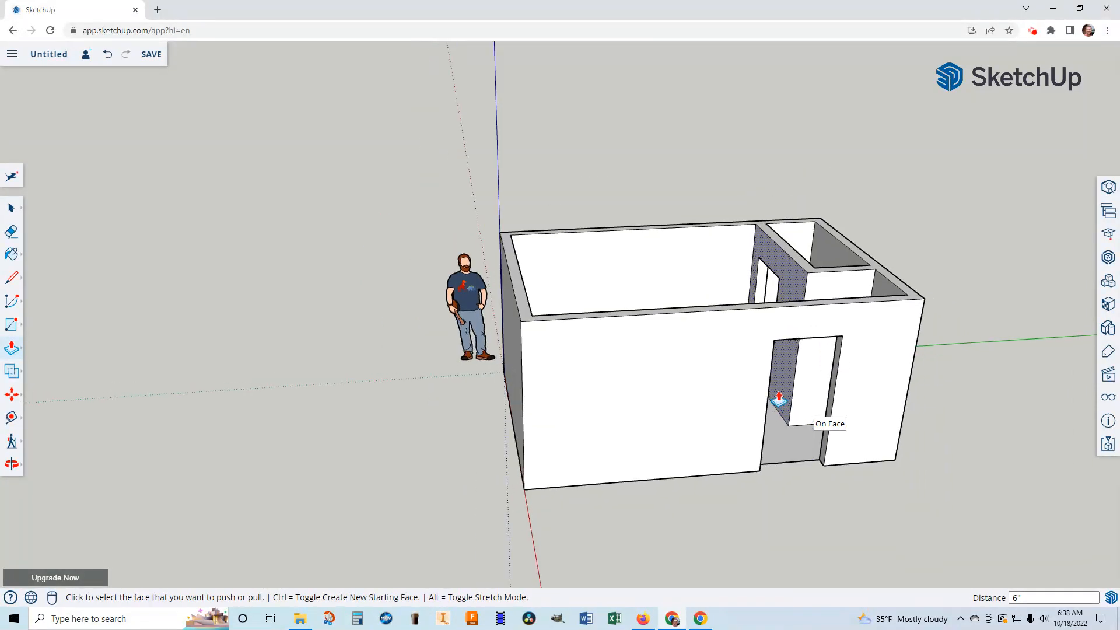
middle_drag(794, 461, 893, 525)
middle_drag(654, 408, 763, 370)
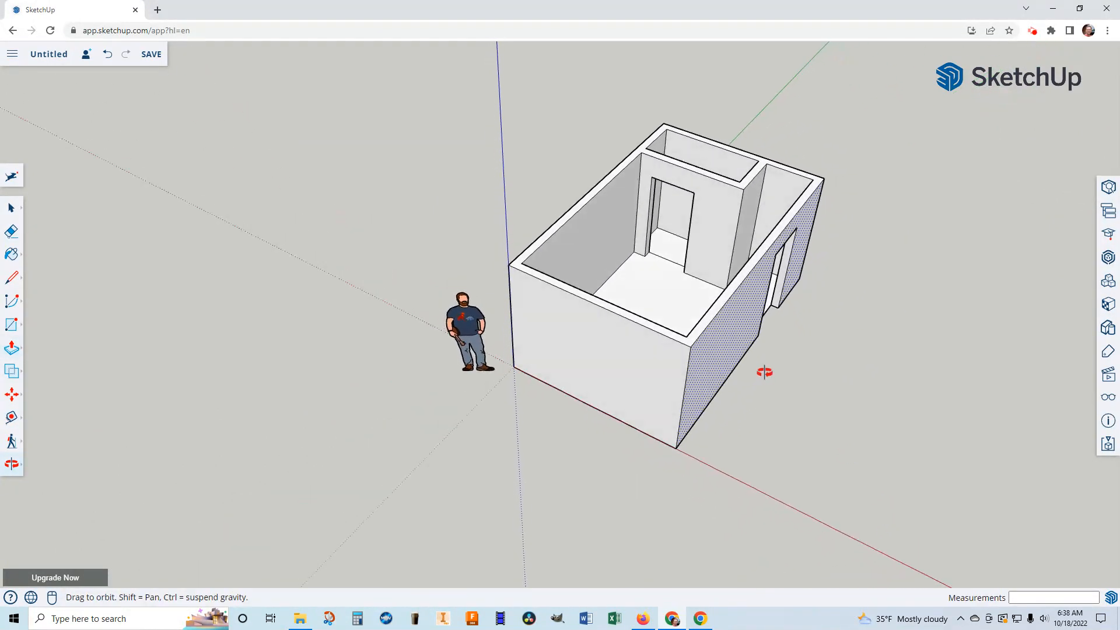
scroll(734, 258, up, 4)
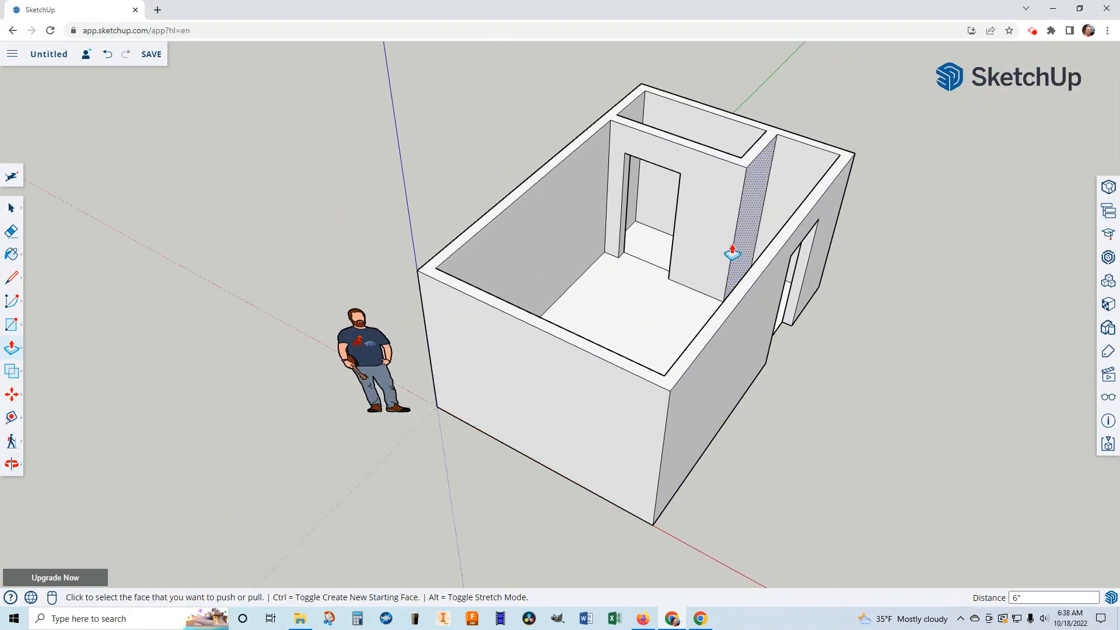
scroll(770, 330, down, 2)
scroll(769, 337, down, 1)
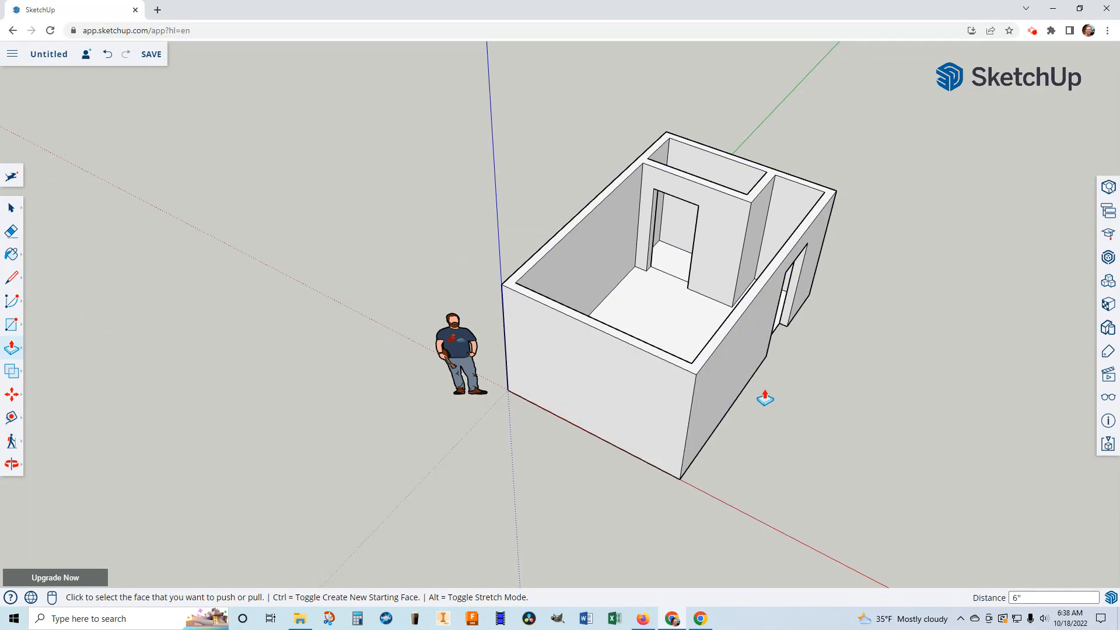
middle_drag(555, 365, 655, 325)
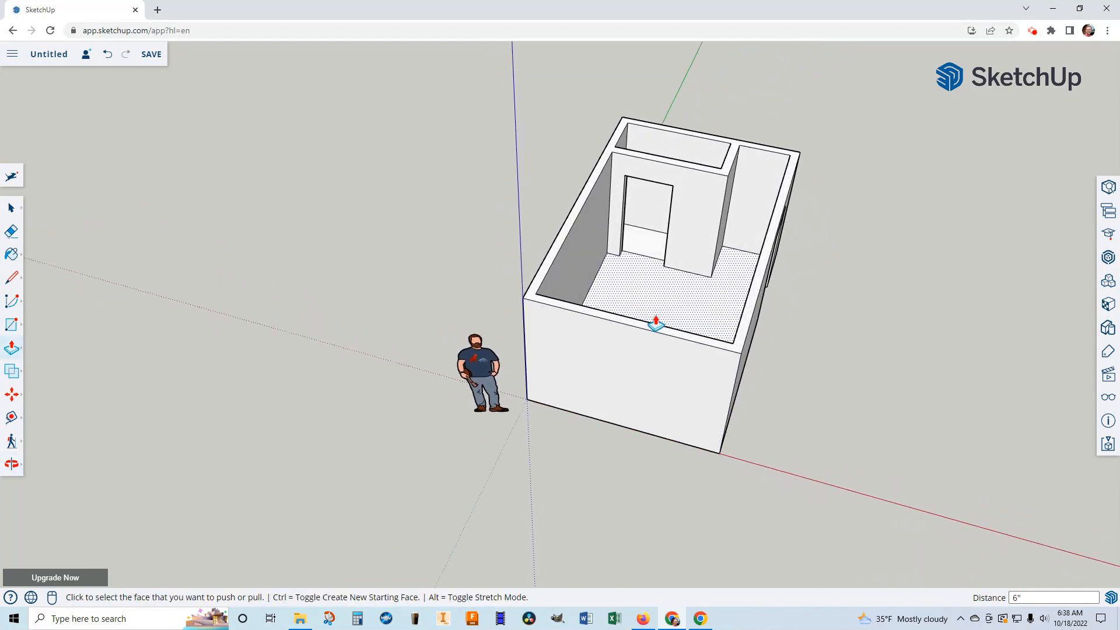
Step: Paint the closet's outer walls, the bedroom's left wall and the far wall beside the closet with light cyan from the Colors materials
right_click(621, 334)
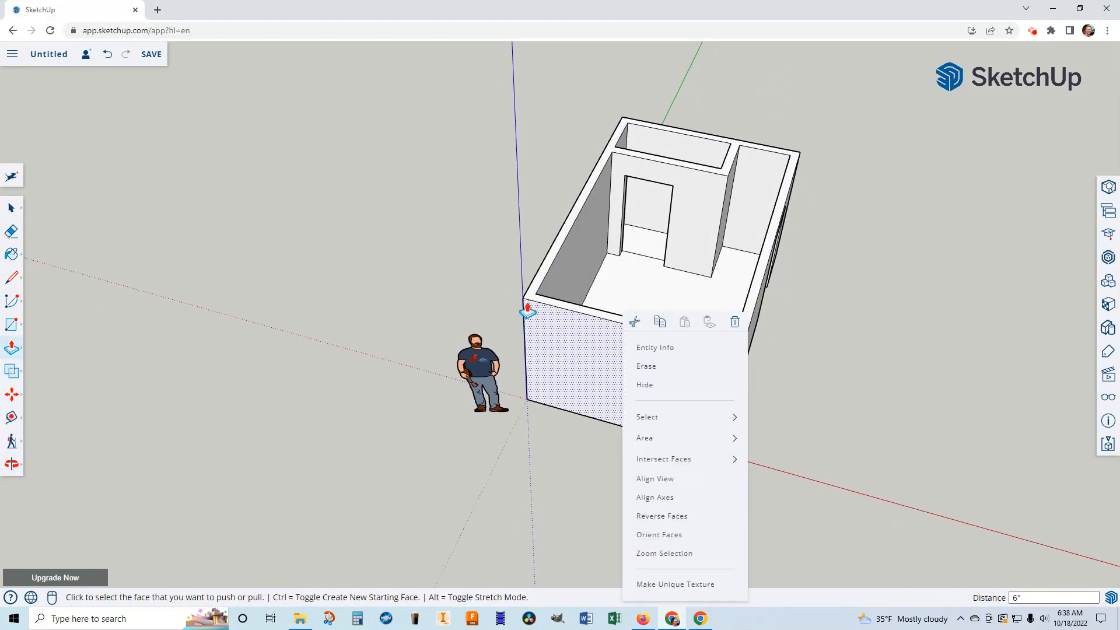
click(11, 255)
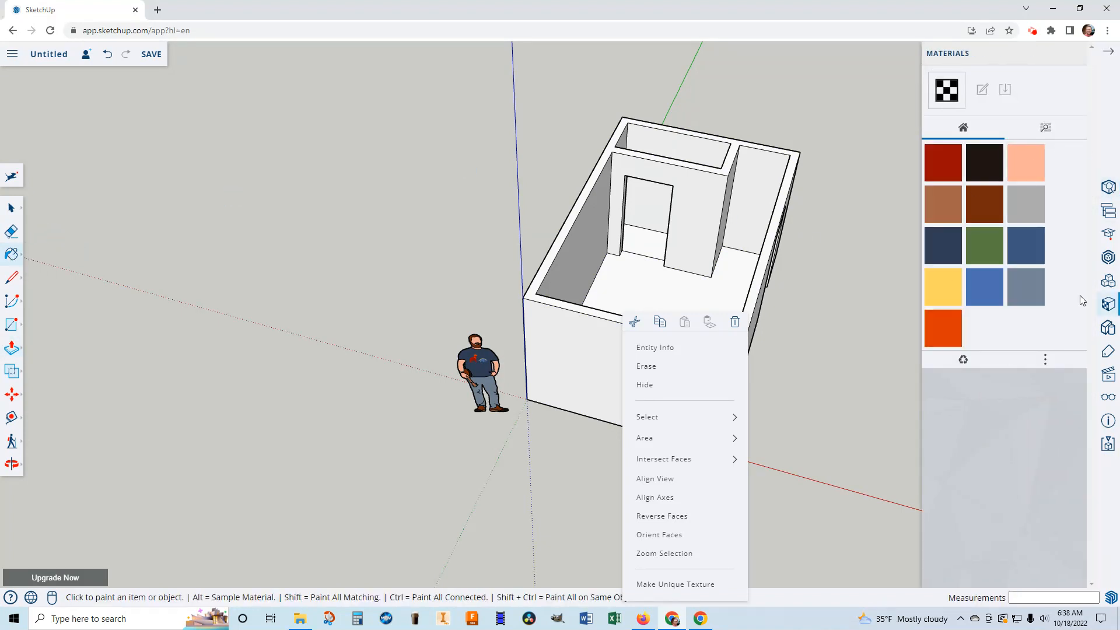
click(1048, 129)
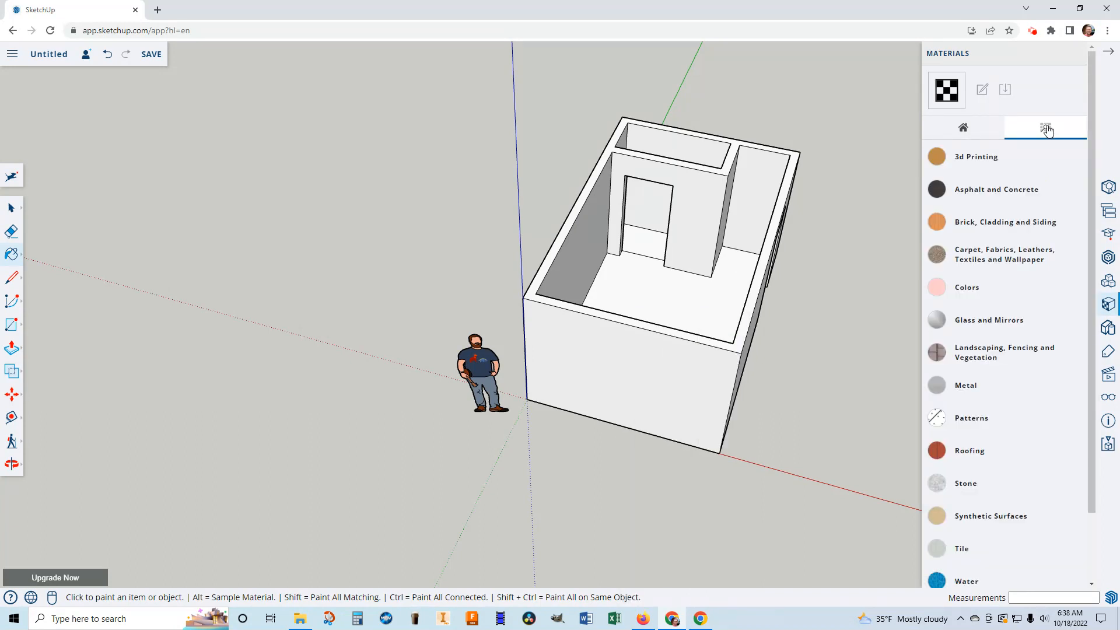
click(967, 286)
scroll(1026, 428, down, 15)
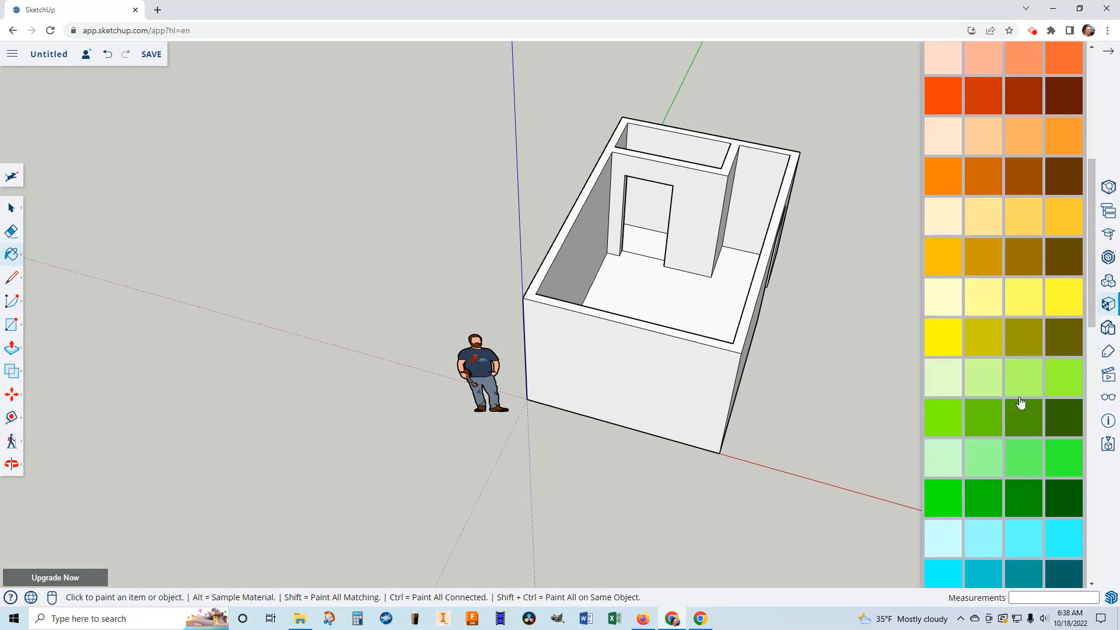
scroll(1020, 403, up, 12)
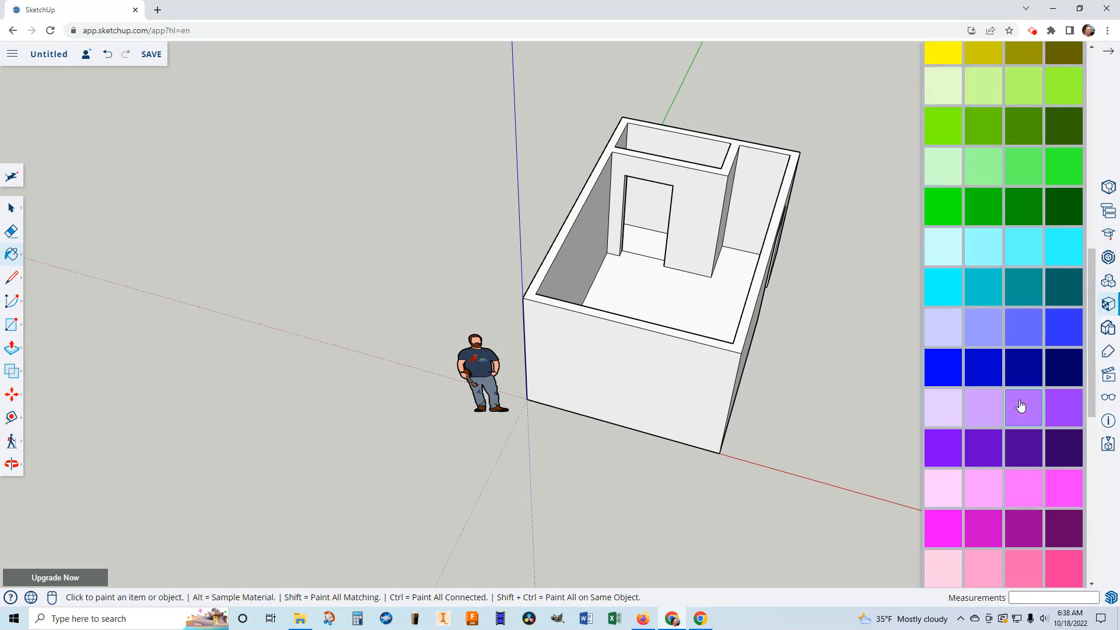
scroll(1020, 403, down, 3)
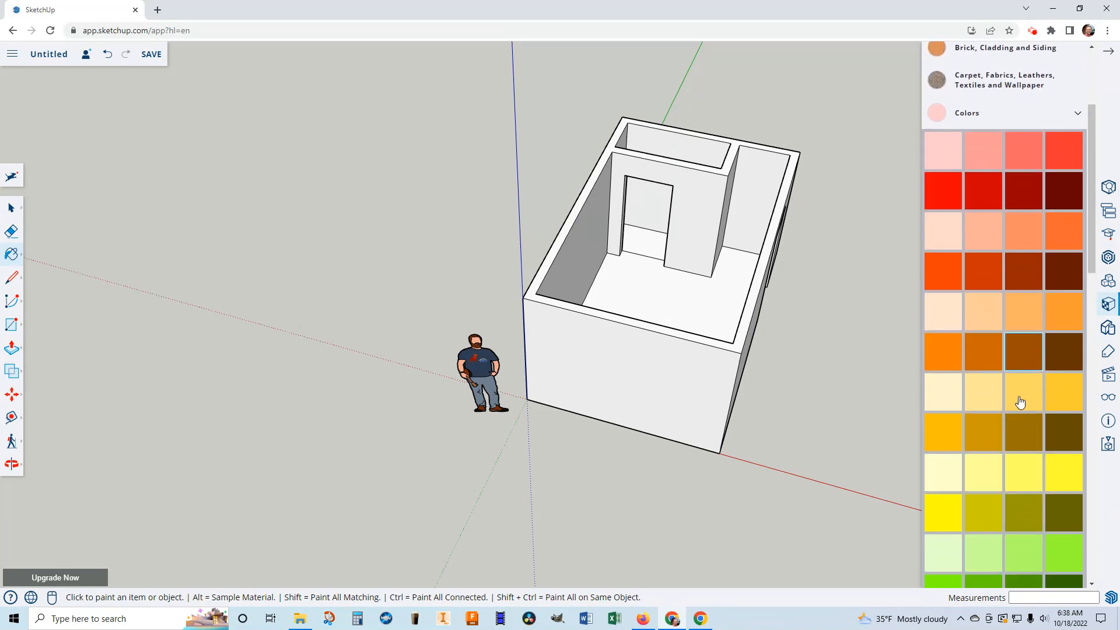
scroll(1020, 403, up, 5)
scroll(1037, 429, down, 5)
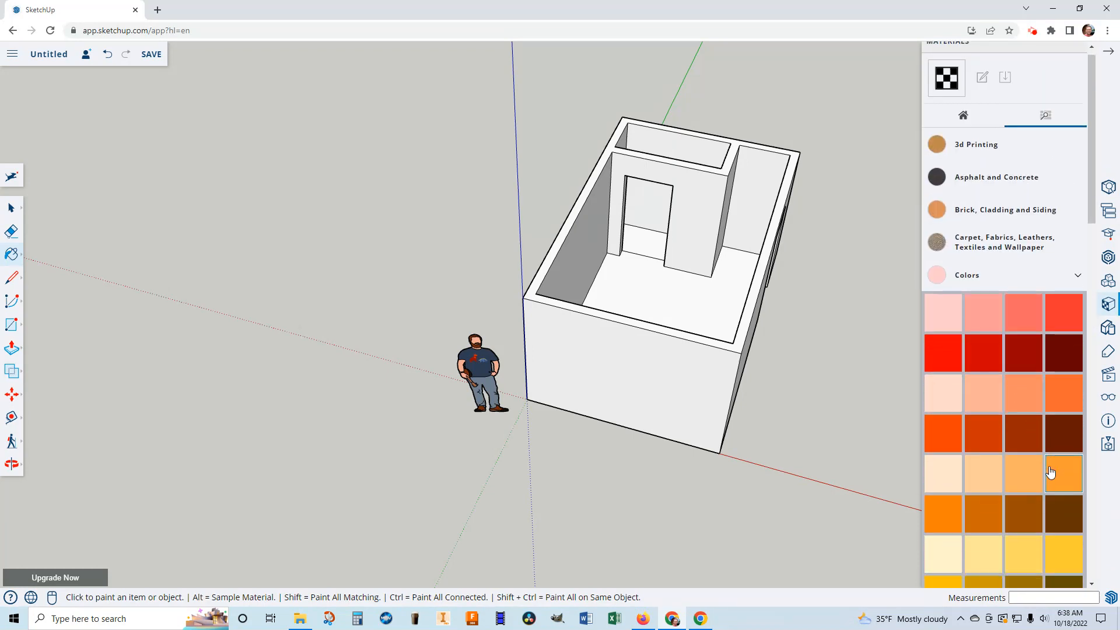
scroll(1037, 390, down, 5)
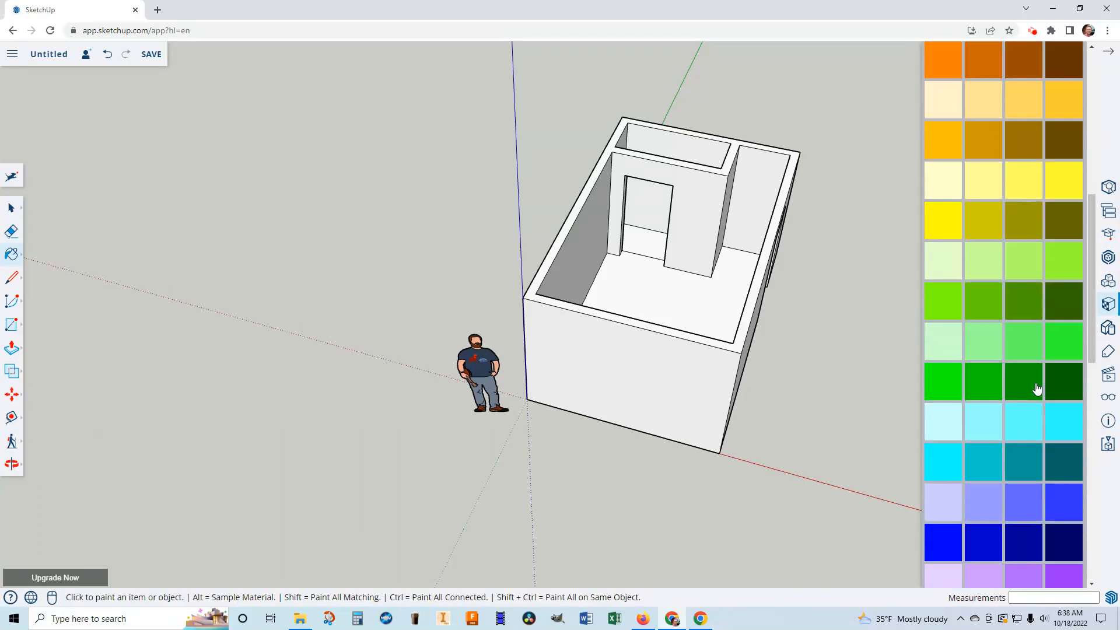
scroll(1036, 390, down, 2)
scroll(1037, 389, down, 2)
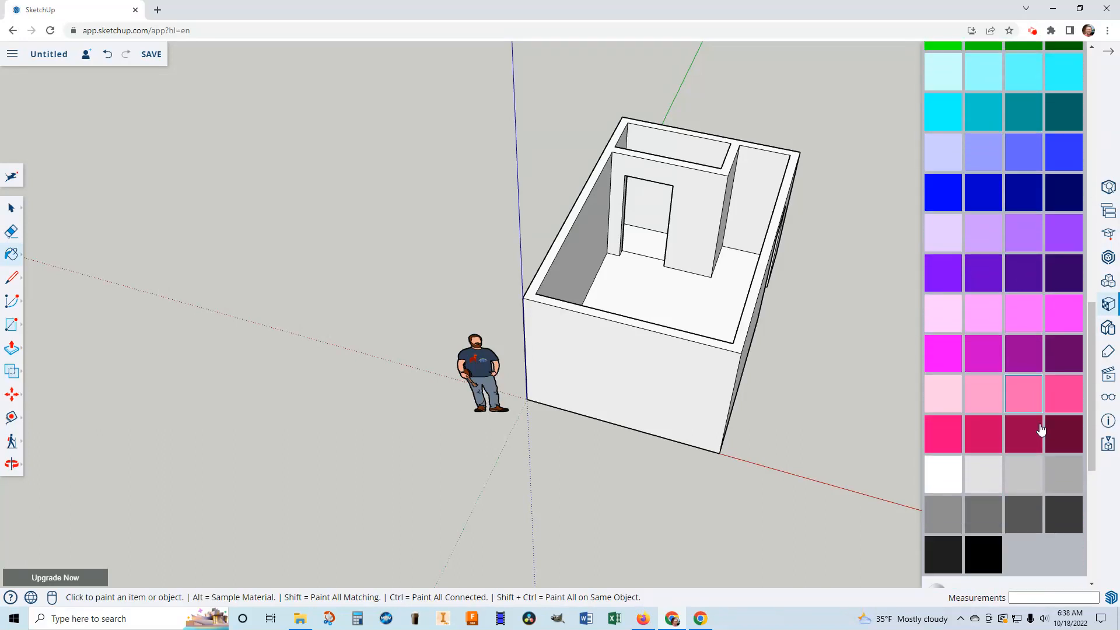
scroll(1037, 390, up, 6)
click(986, 425)
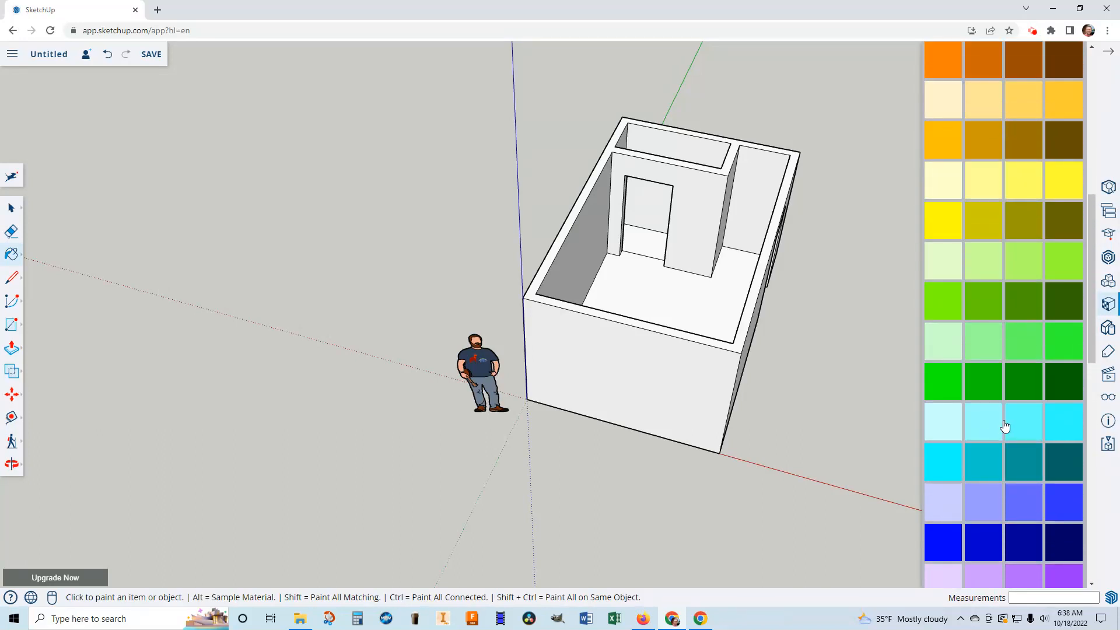
click(987, 429)
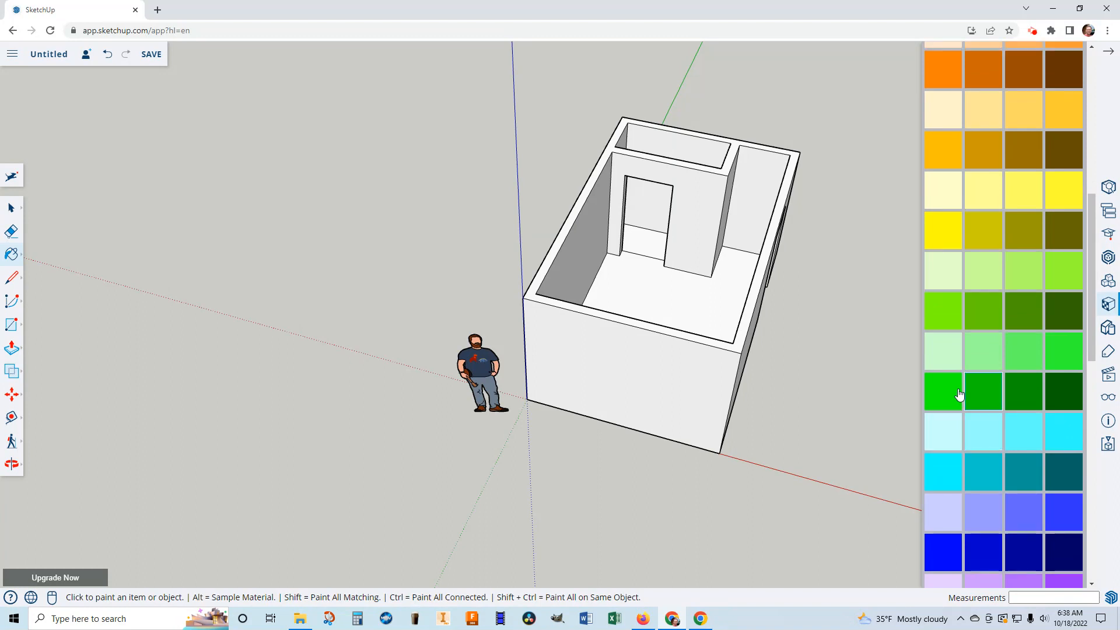
click(711, 196)
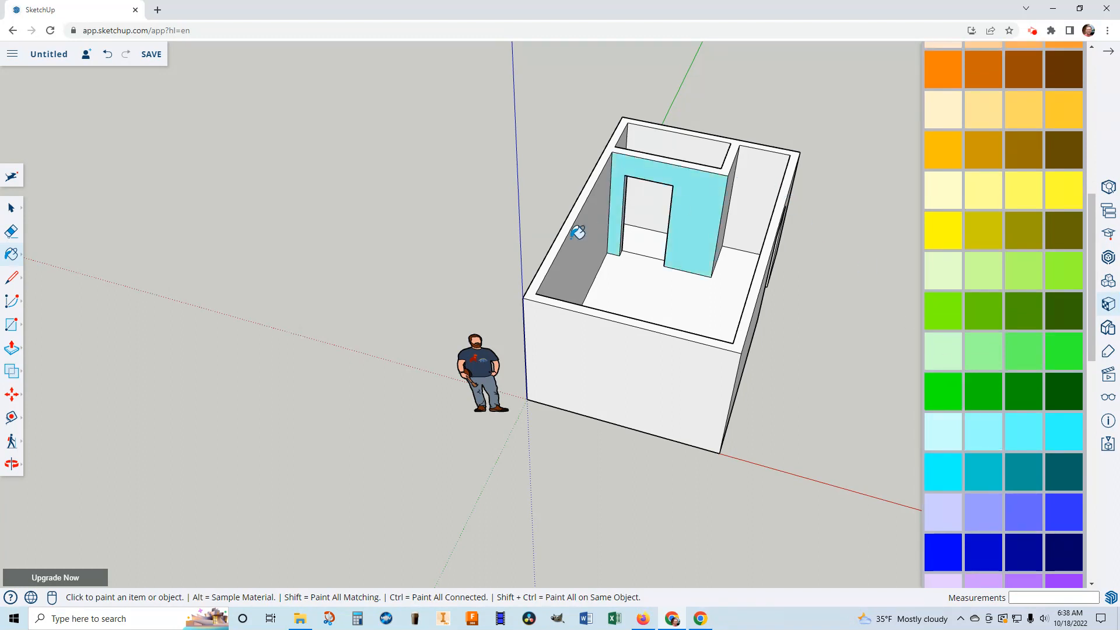
click(594, 239)
click(761, 192)
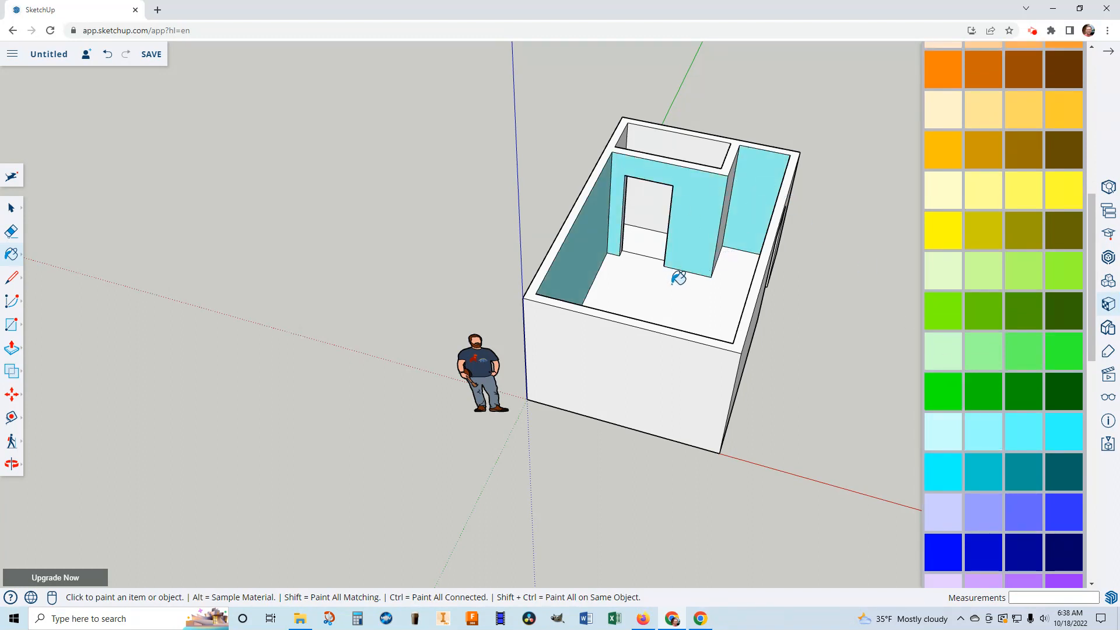
click(729, 217)
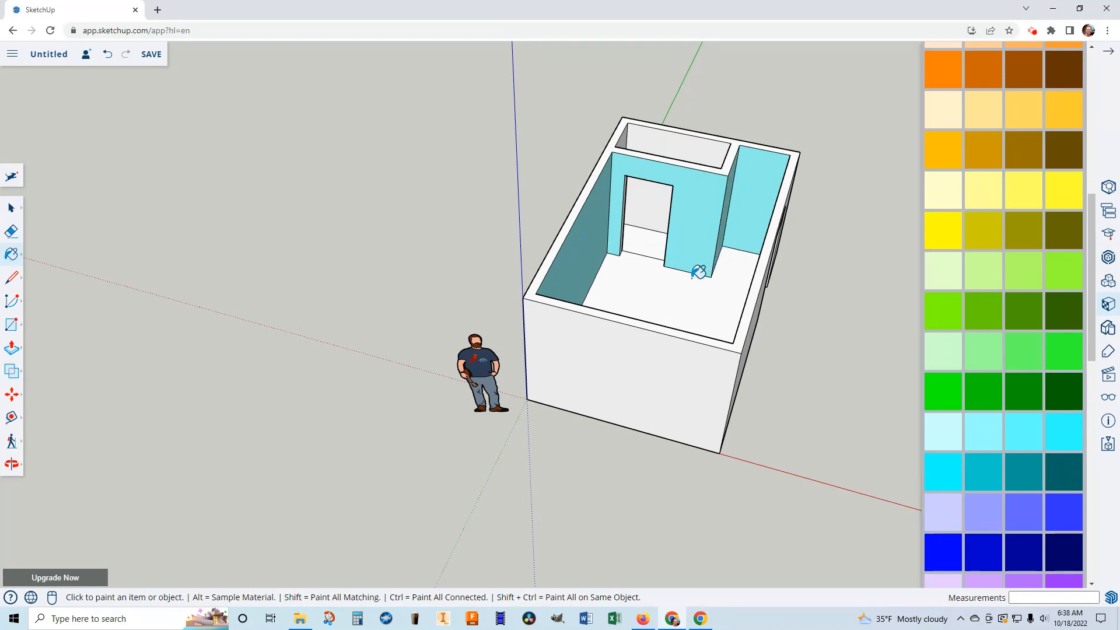
Step: Paint the inner faces of the doorway wall and the wall opposite the closet in the same light cyan
mouse_move(697, 270)
middle_down()
mouse_move(823, 298)
mouse_move(782, 217)
middle_up()
click(726, 208)
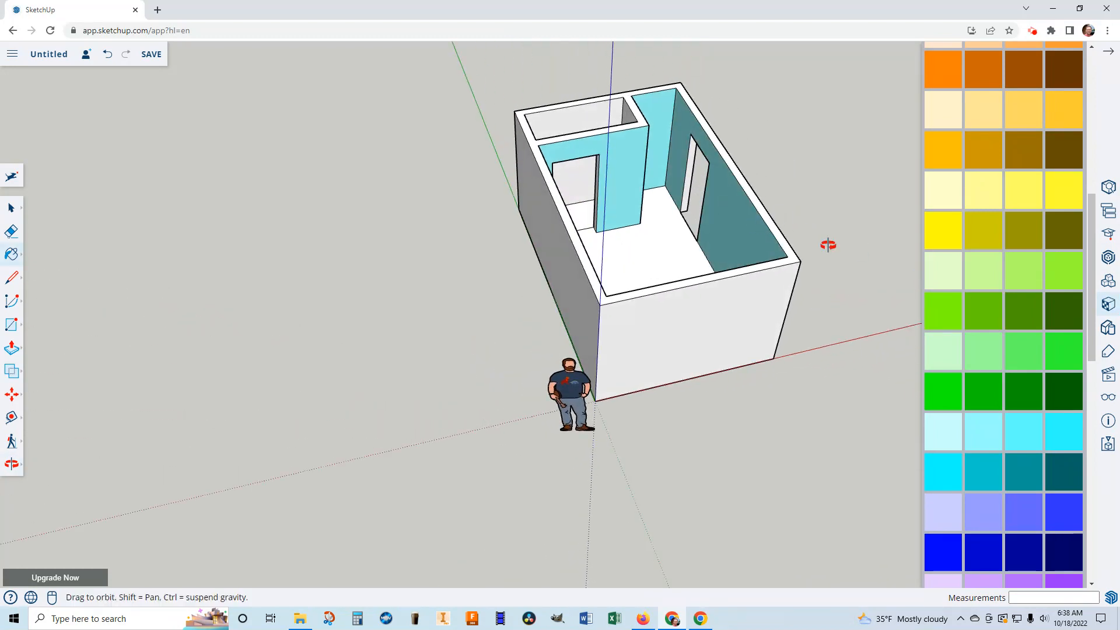
mouse_move(828, 245)
middle_down()
mouse_move(738, 284)
mouse_move(760, 280)
mouse_move(440, 325)
mouse_move(701, 365)
mouse_move(833, 252)
mouse_move(908, 230)
middle_up()
click(461, 334)
Step: Paint all the closet's interior walls brown with Color C07
scroll(1032, 225, up, 2)
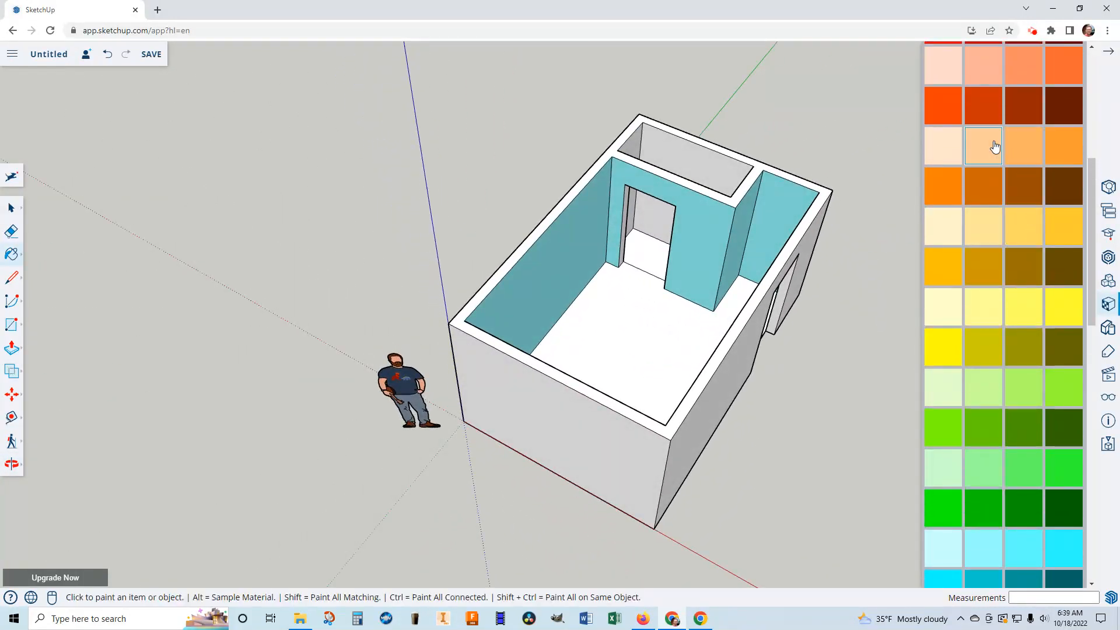
scroll(996, 207, up, 2)
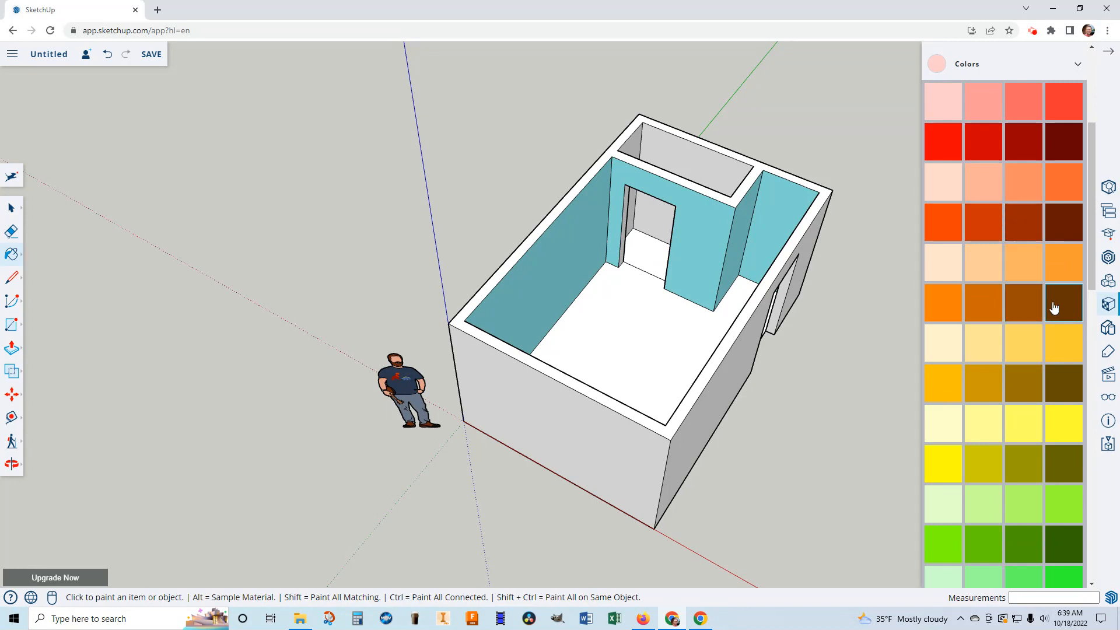
click(1028, 308)
click(707, 166)
click(635, 212)
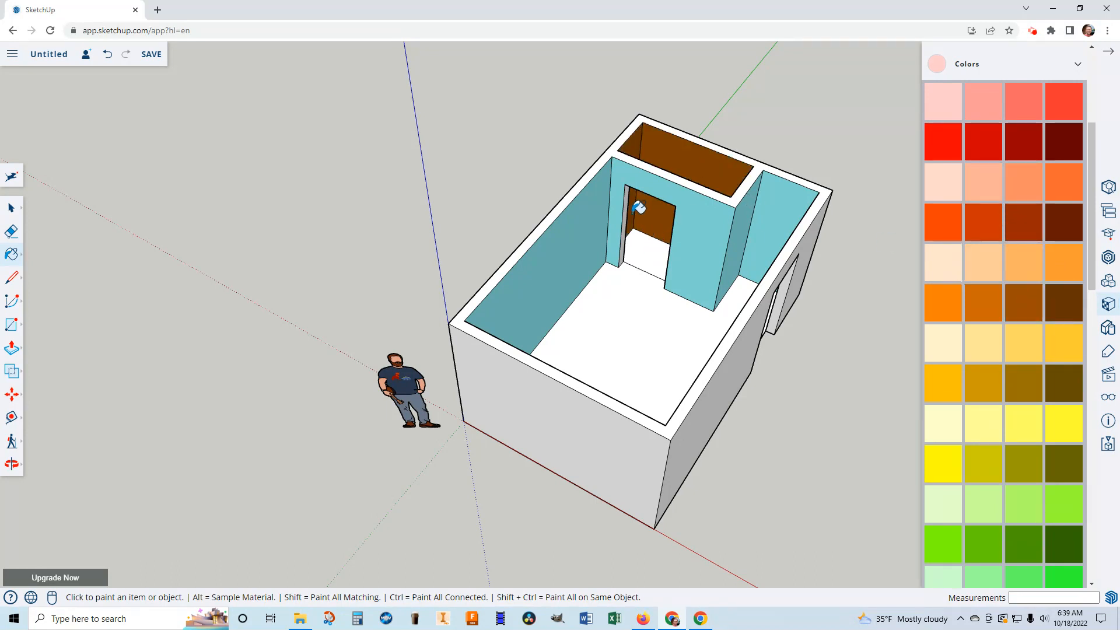
middle_drag(734, 251, 700, 319)
middle_drag(800, 309, 579, 321)
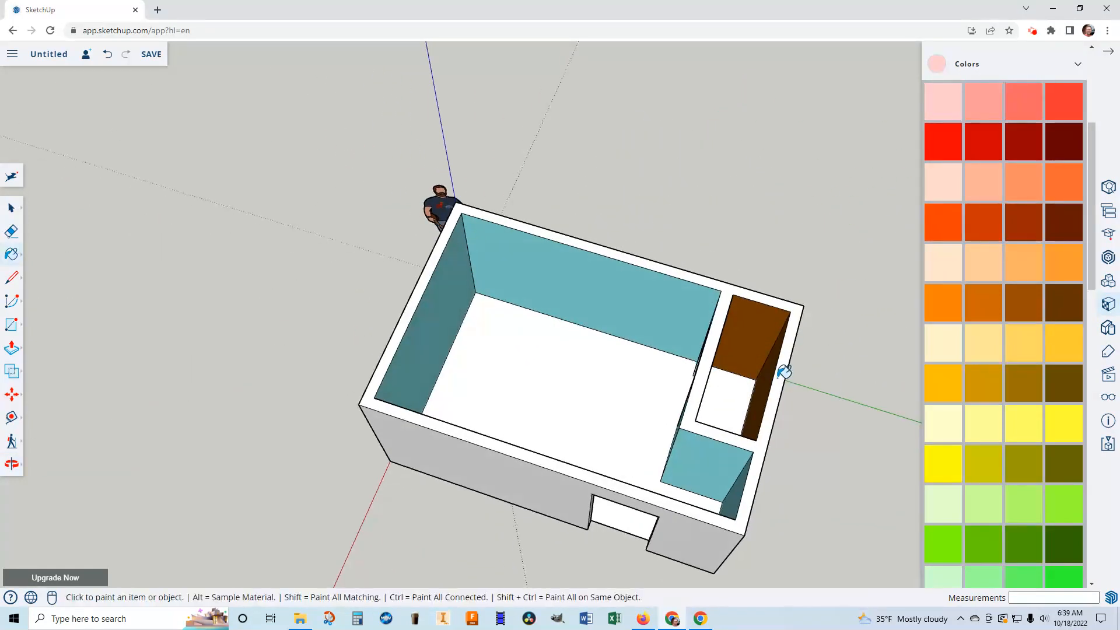
mouse_move(782, 368)
middle_down()
mouse_move(488, 393)
mouse_move(535, 439)
middle_up()
click(686, 464)
mouse_move(692, 460)
middle_down()
mouse_move(645, 444)
mouse_move(431, 435)
mouse_move(545, 458)
middle_up()
click(387, 425)
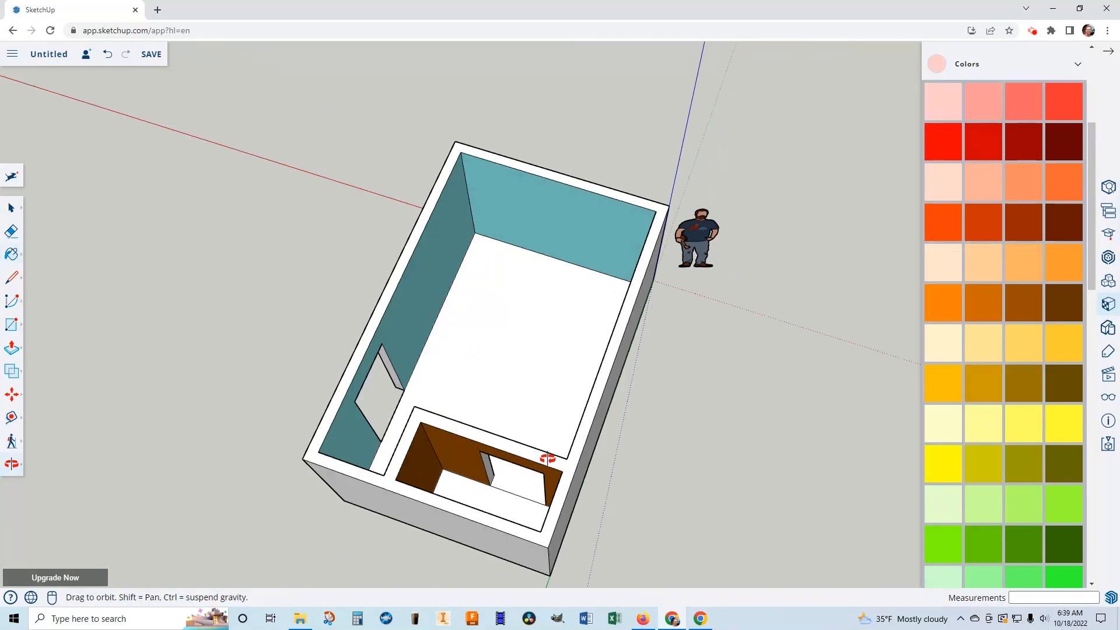
Step: Paint the bedroom and closet floors with the Carpet Pattern Leaf Squares Tan material
middle_drag(730, 426, 535, 409)
mouse_move(810, 398)
middle_down()
mouse_move(566, 376)
mouse_move(585, 348)
mouse_move(846, 356)
mouse_move(605, 327)
mouse_move(778, 312)
mouse_move(734, 303)
mouse_move(745, 270)
middle_up()
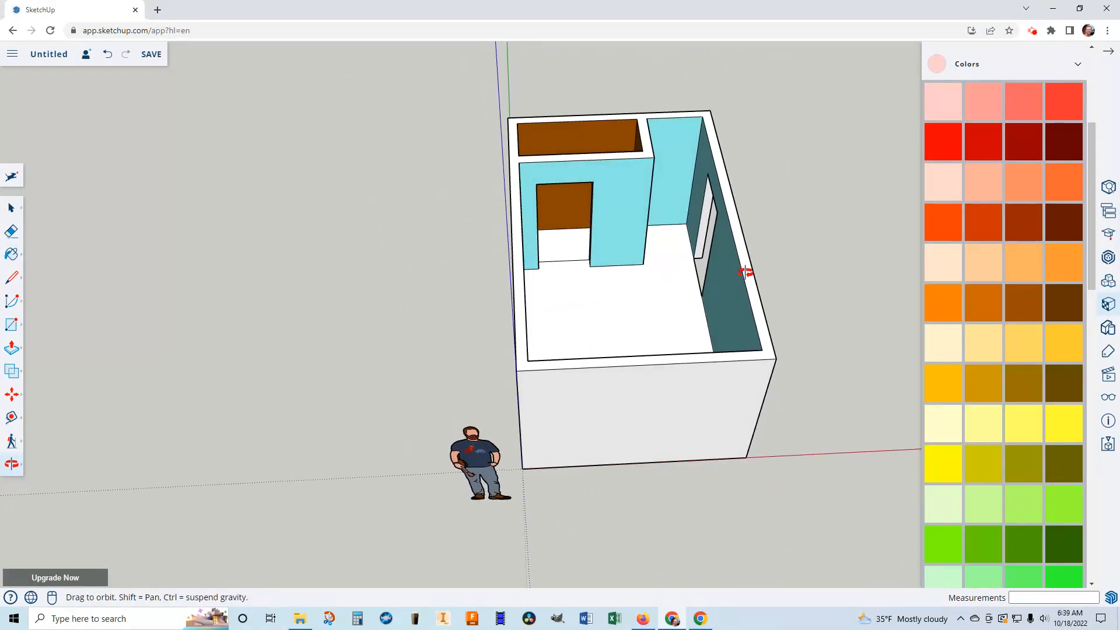
click(1079, 68)
scroll(1050, 210, up, 2)
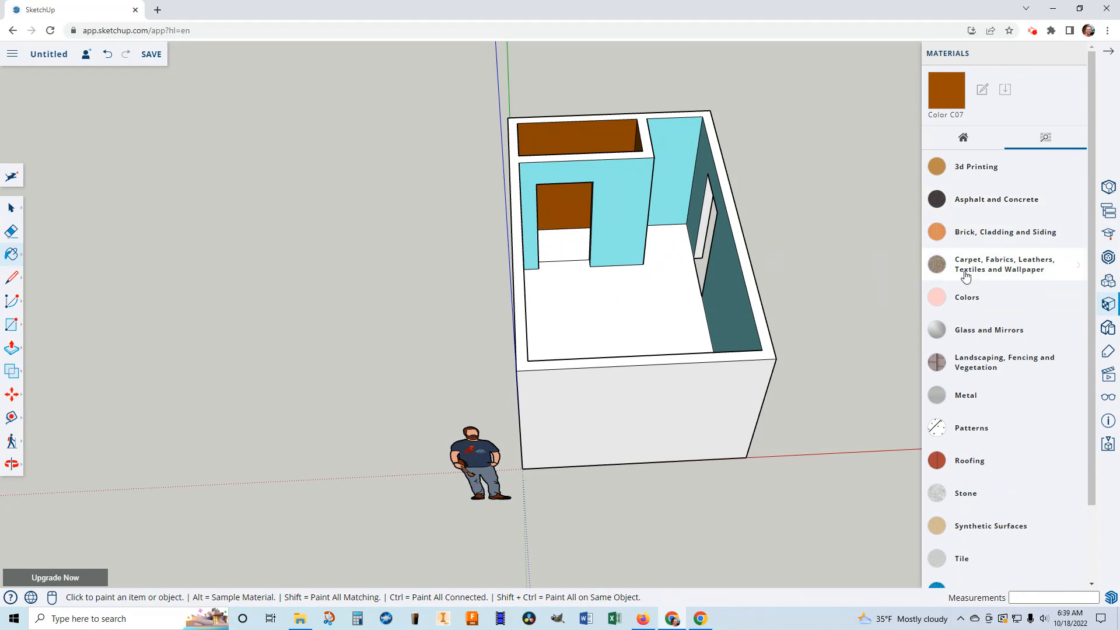
click(990, 268)
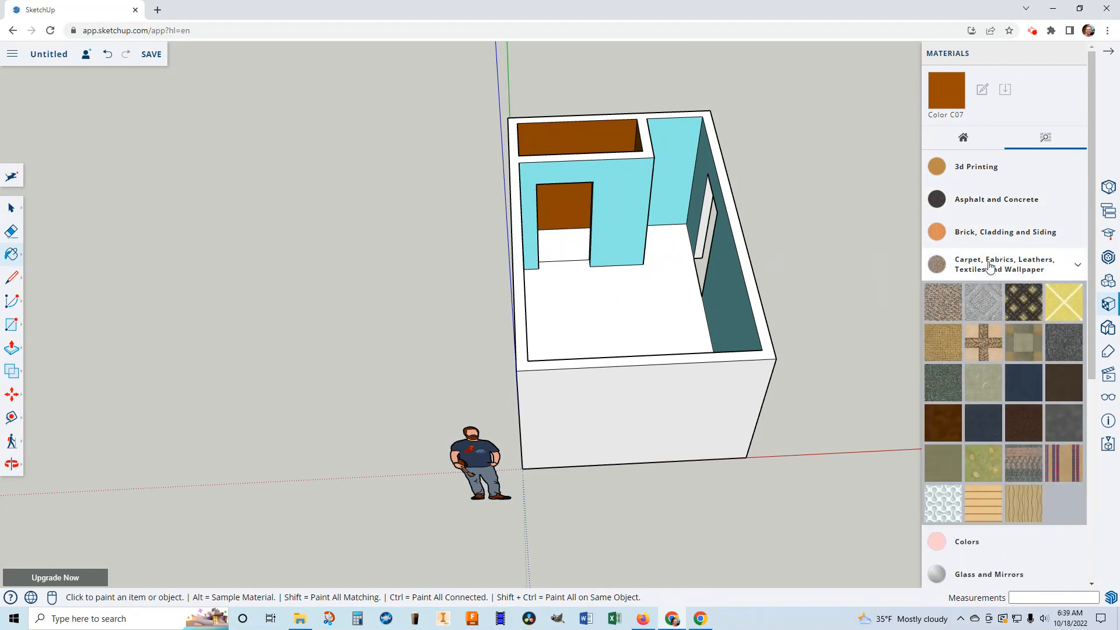
click(984, 344)
click(624, 312)
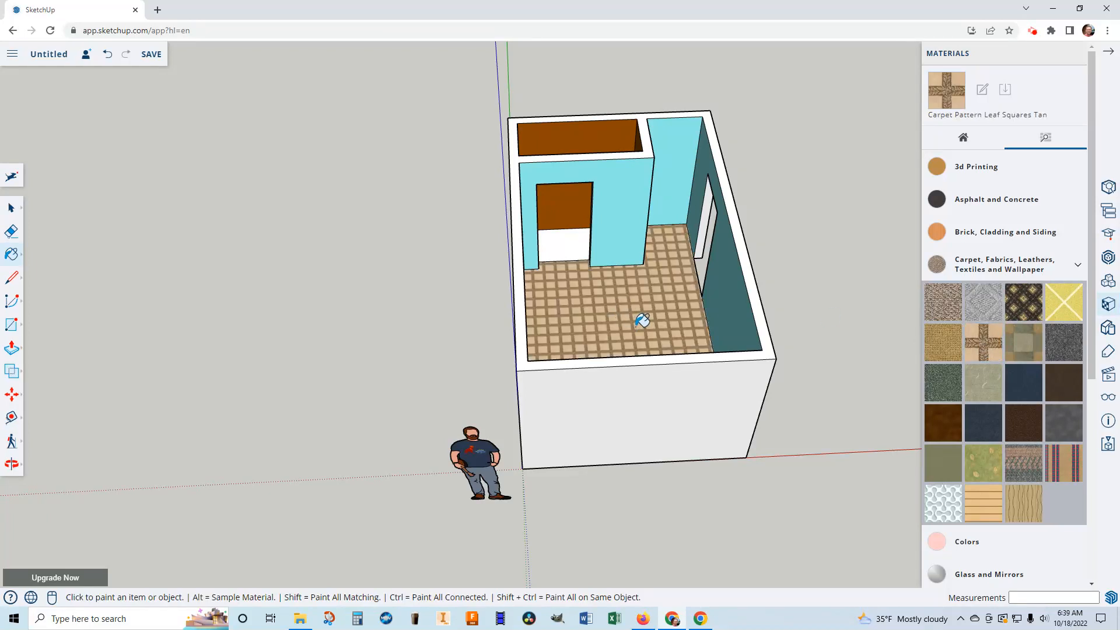
click(562, 247)
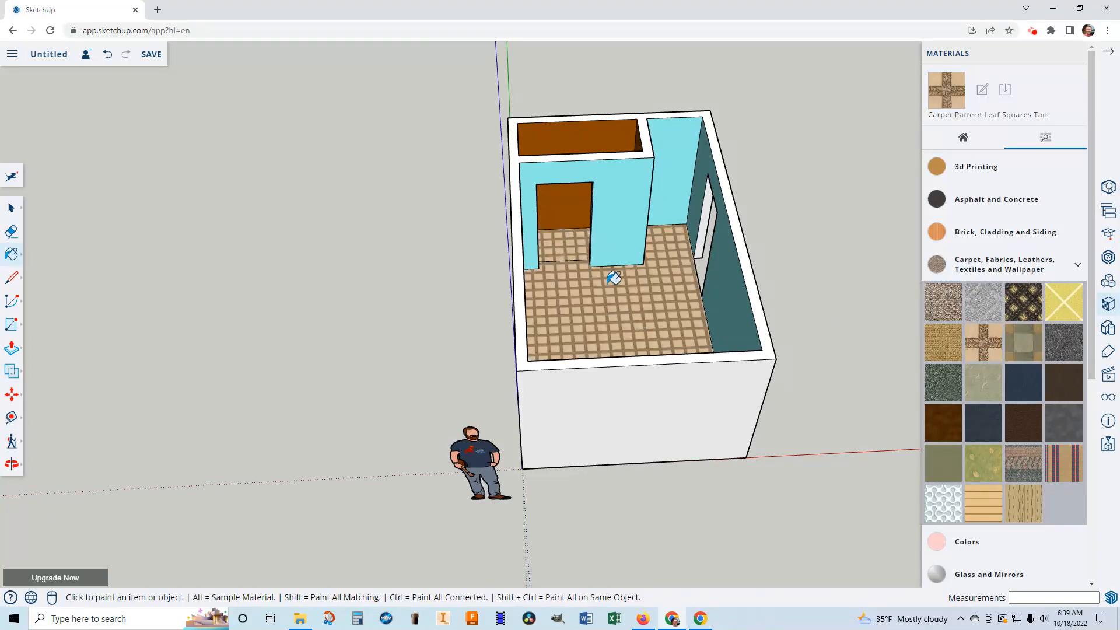
Step: Browse the Tile and Wood materials, try a multi-toned wood plank material on the bedroom floor, and undo it
click(1071, 265)
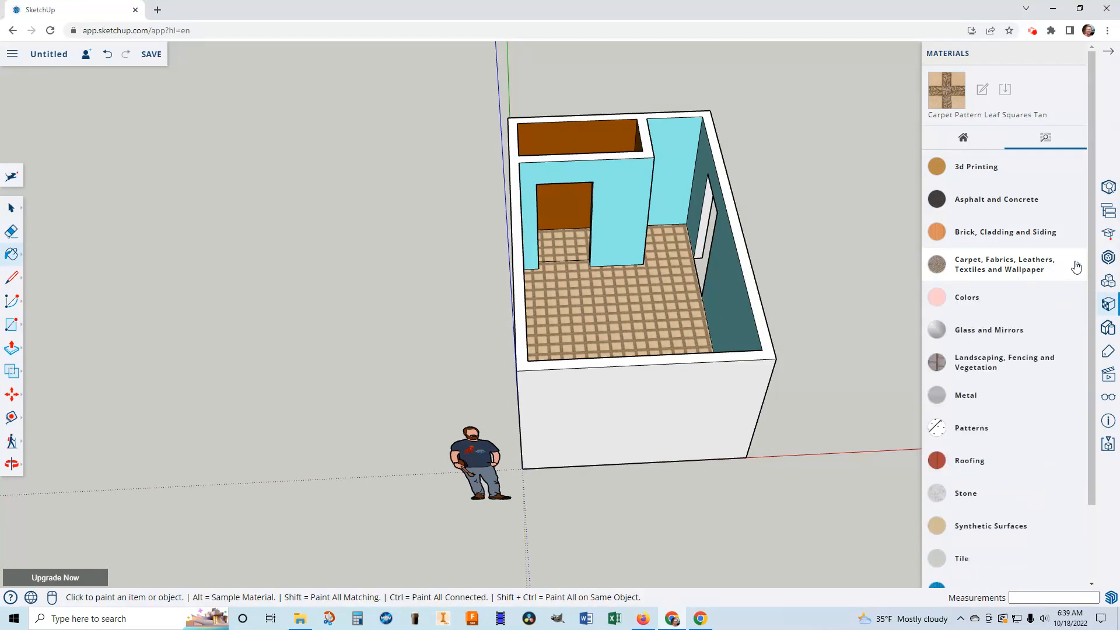
click(996, 559)
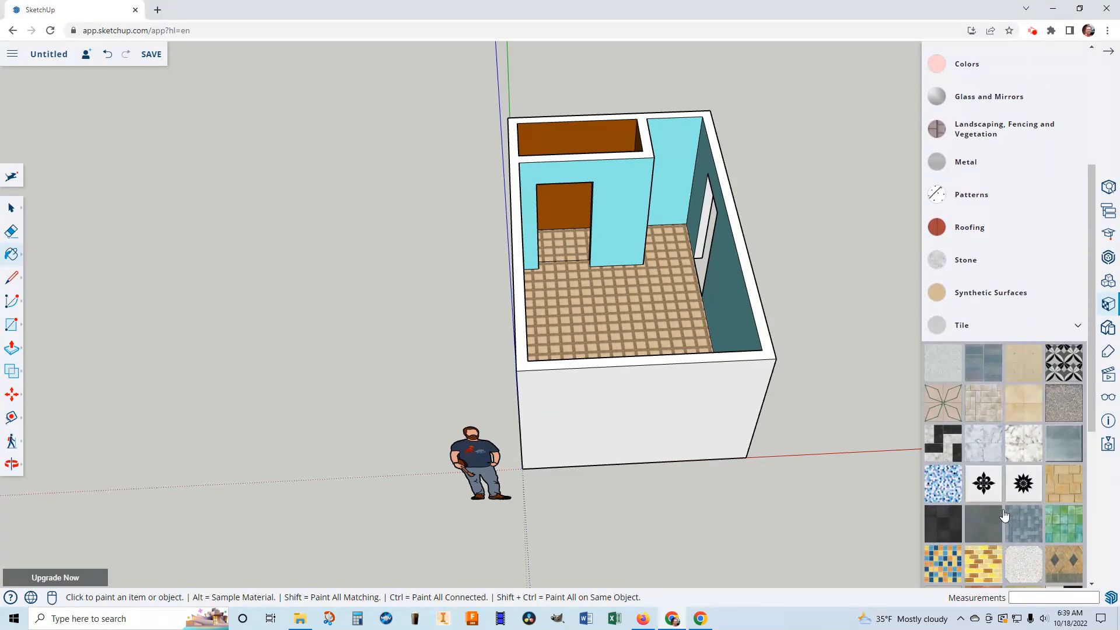
scroll(1004, 513, up, 4)
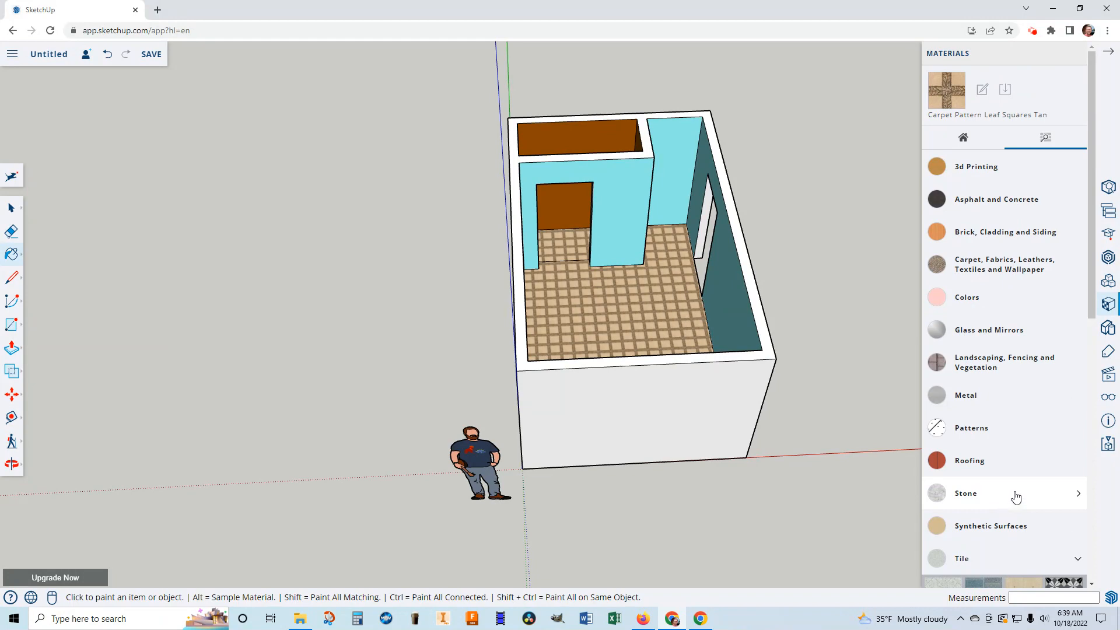
scroll(1021, 464, down, 3)
scroll(1040, 484, down, 6)
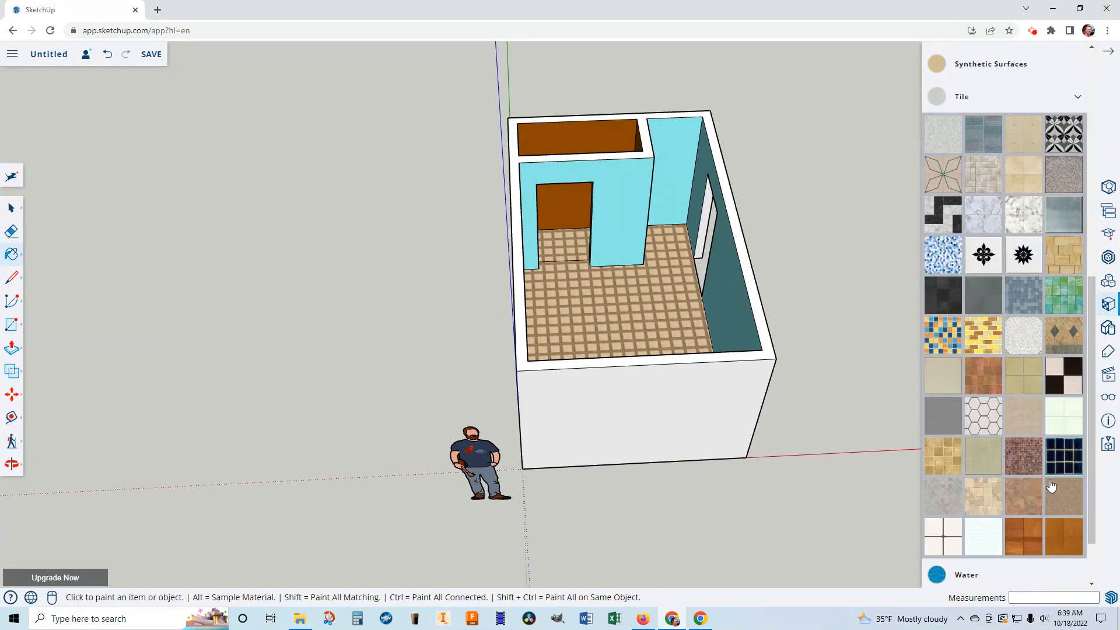
click(967, 569)
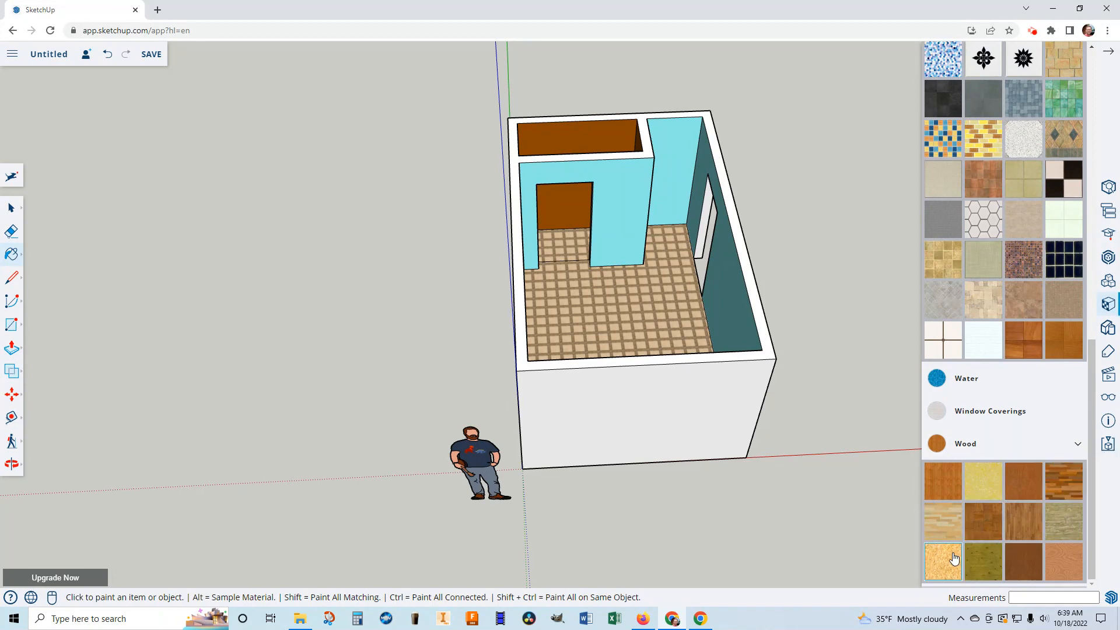
click(637, 307)
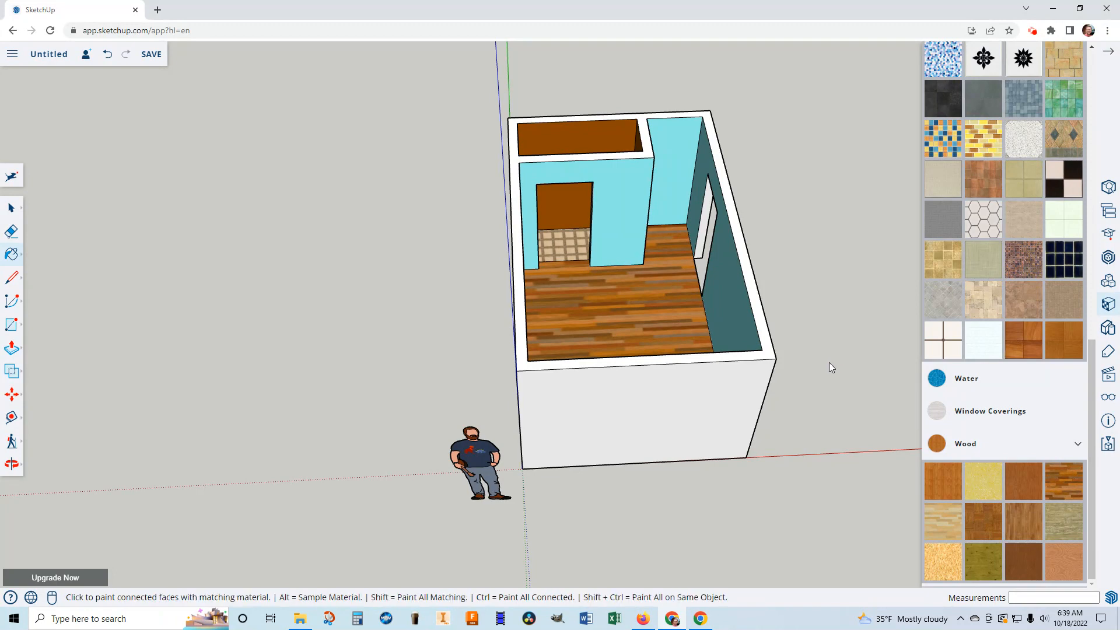
key(ctrl+z)
Step: Close the materials browser and place filled 3D text "Bedroom" on the bedroom floor, in Lora Regular, 1' high with a 6" extrusion
scroll(876, 351, up, 5)
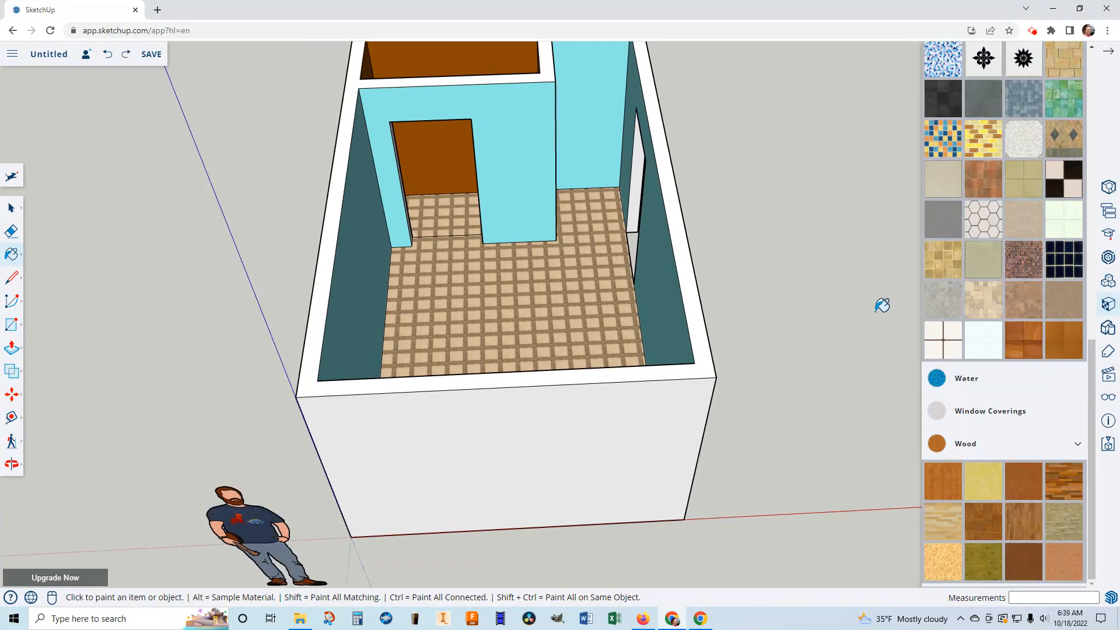
scroll(961, 215, up, 1)
scroll(966, 198, up, 10)
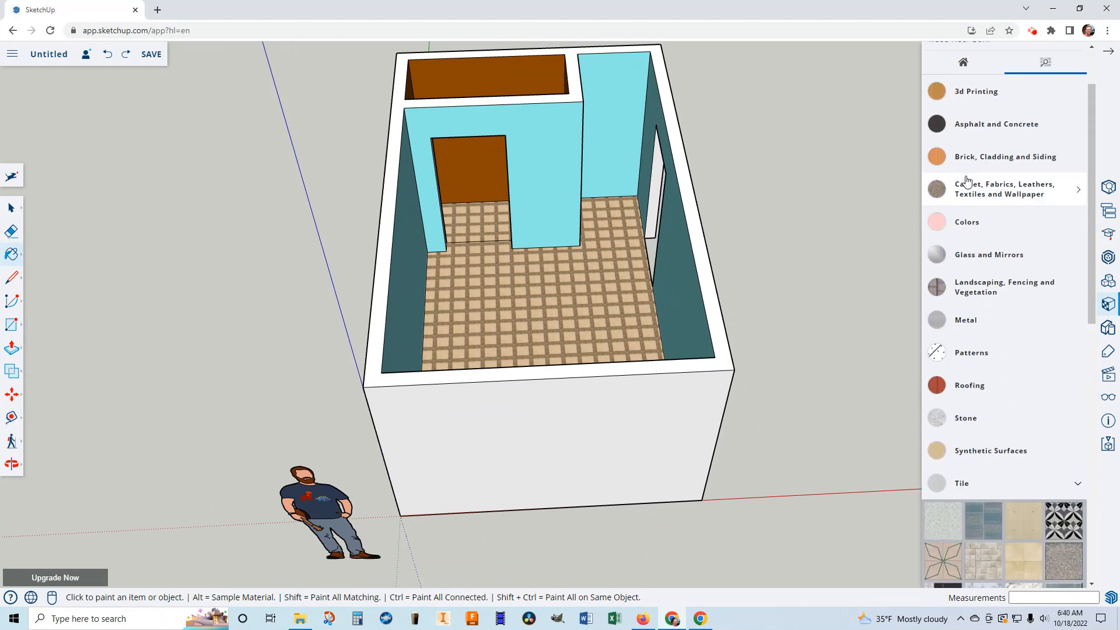
click(1112, 54)
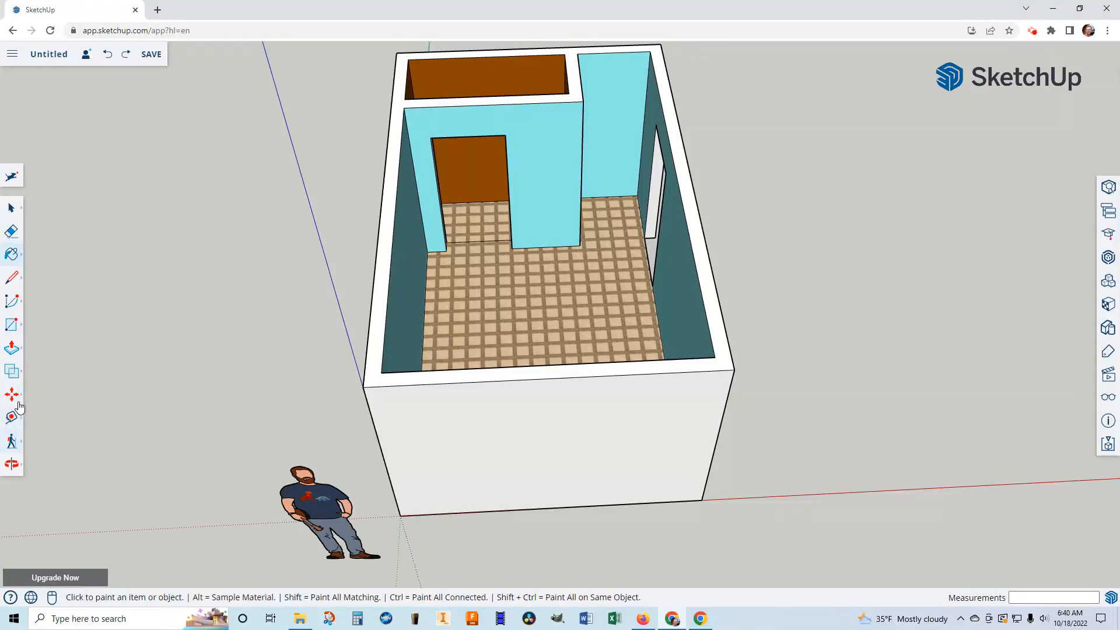
click(11, 326)
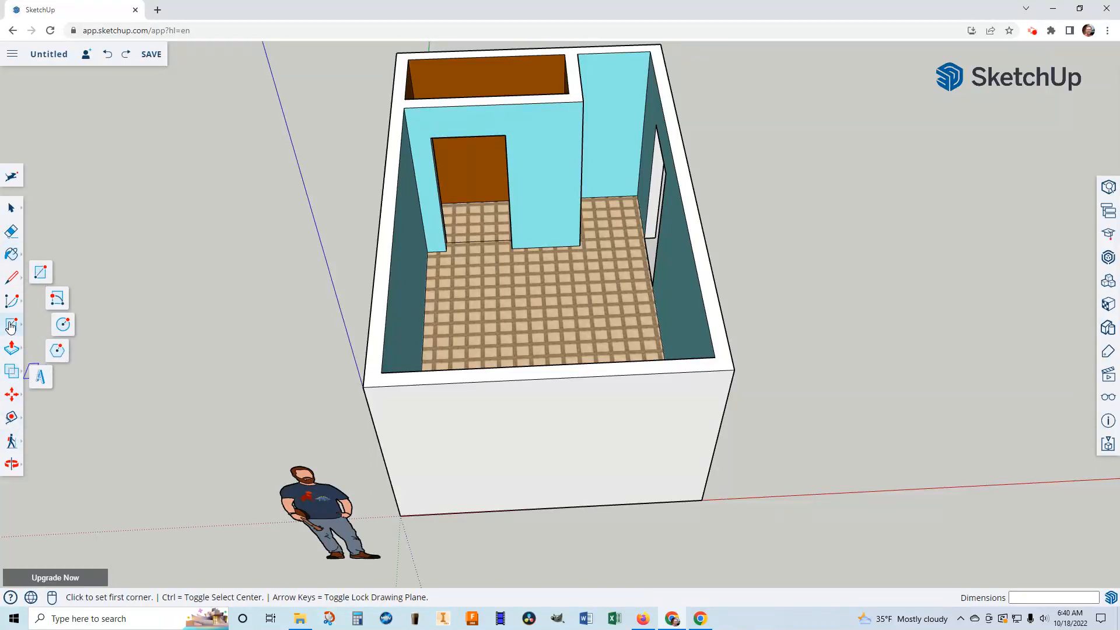
click(41, 379)
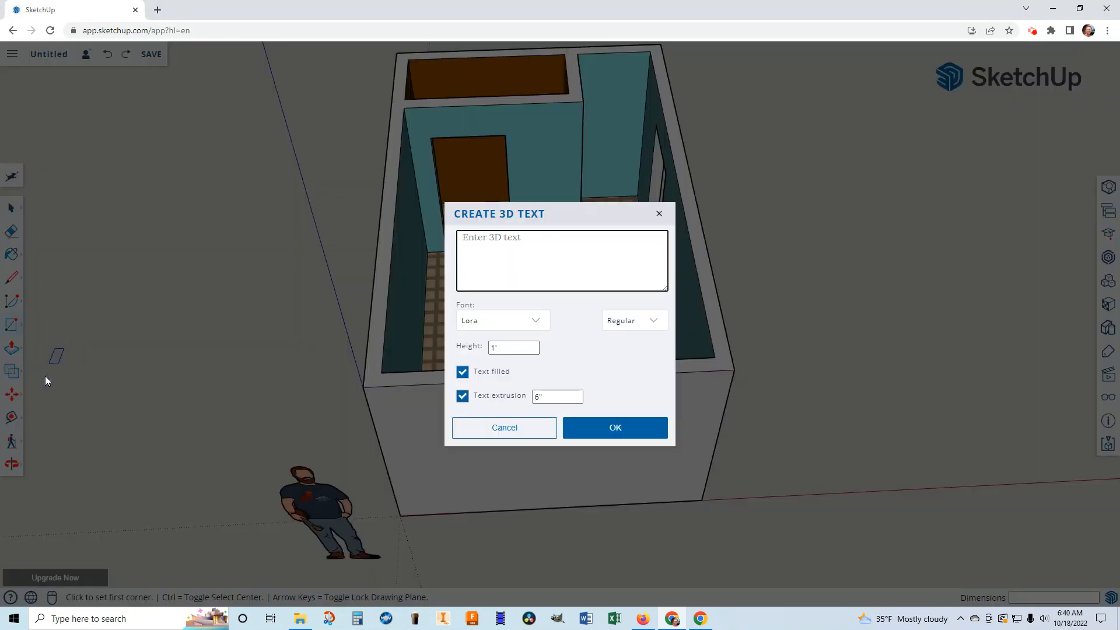
text(Bedroom)
click(626, 434)
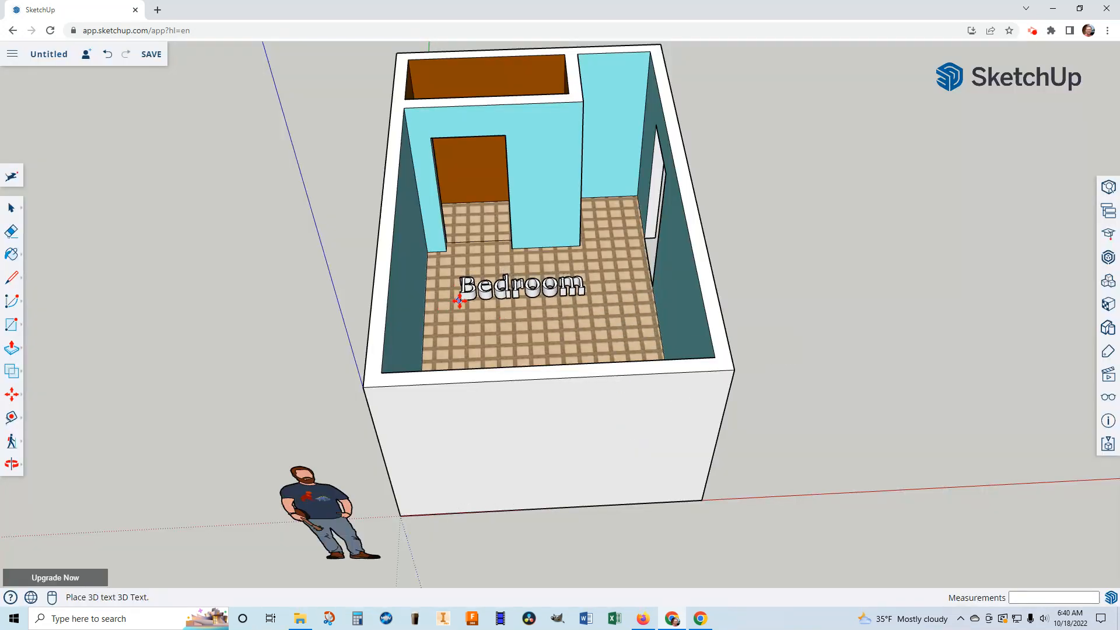
click(460, 300)
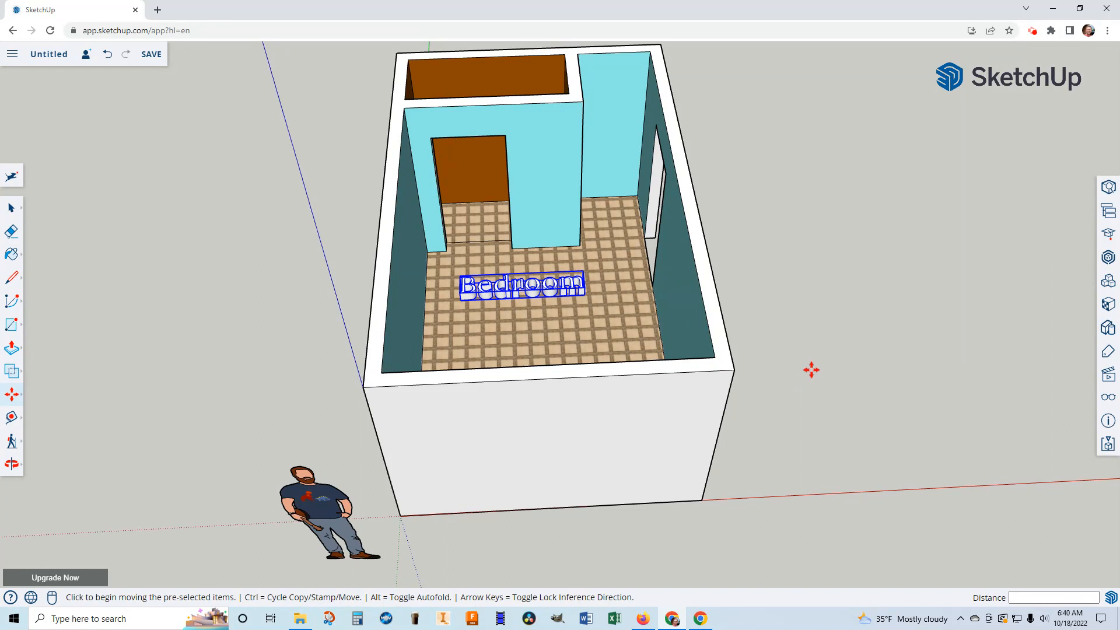
key(Escape)
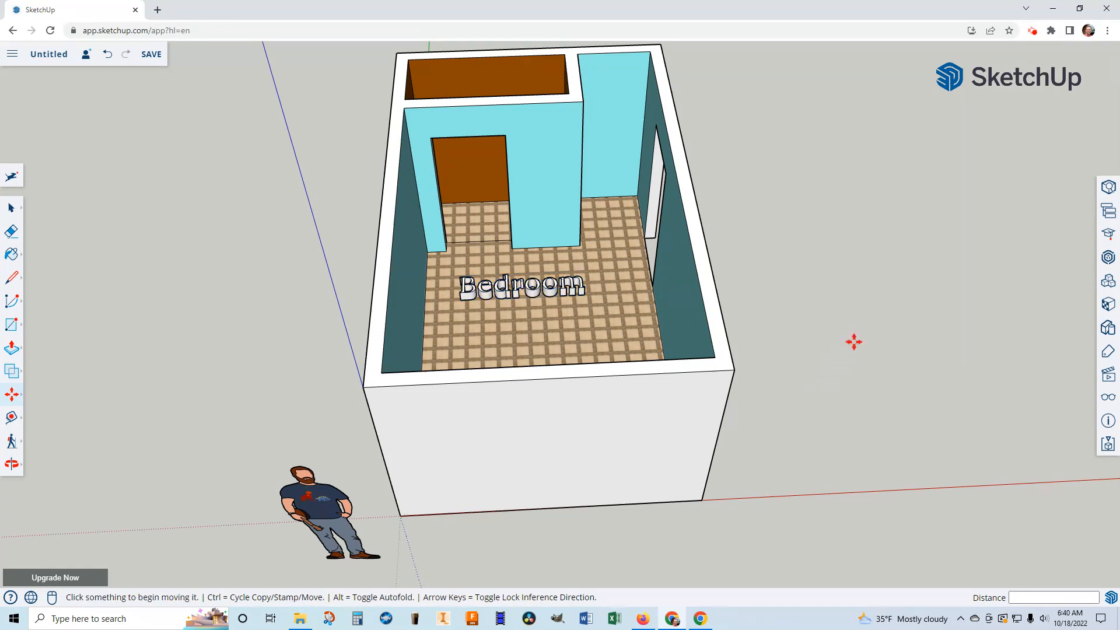
Step: Save the model as "Bedroom" in the SketchUp project folder
scroll(854, 333, down, 1)
scroll(853, 332, down, 1)
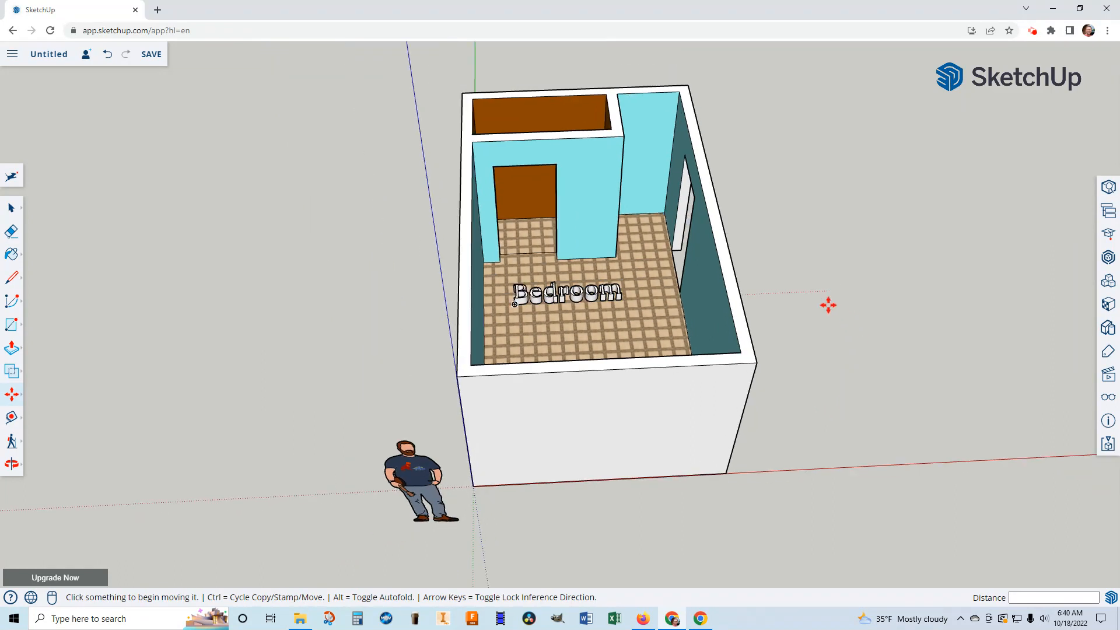
right_click(827, 309)
click(12, 209)
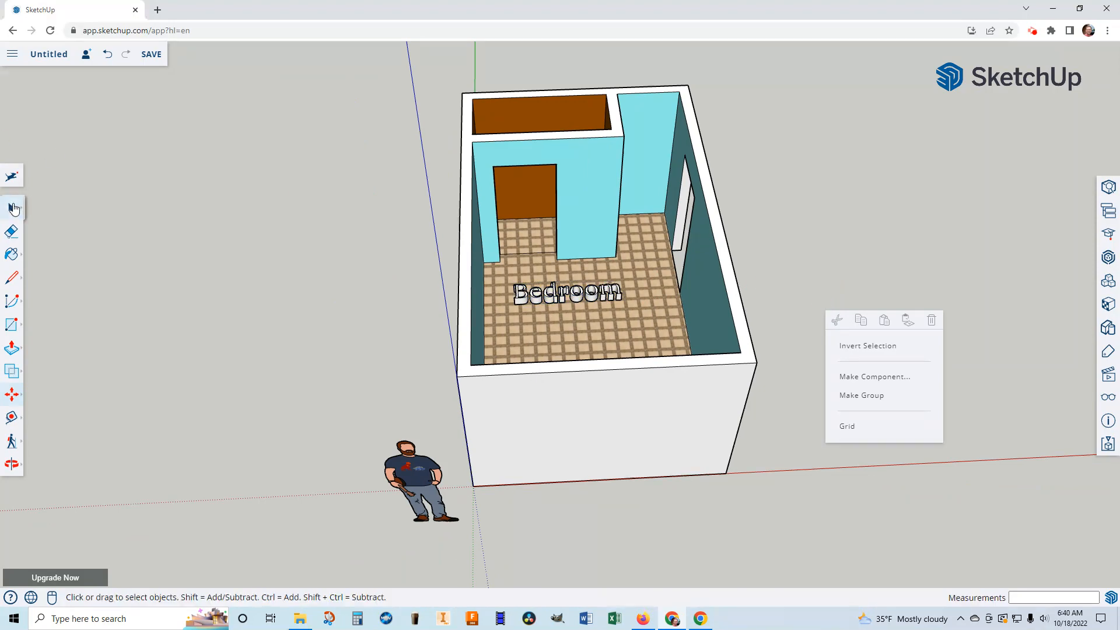
middle_drag(703, 296, 701, 401)
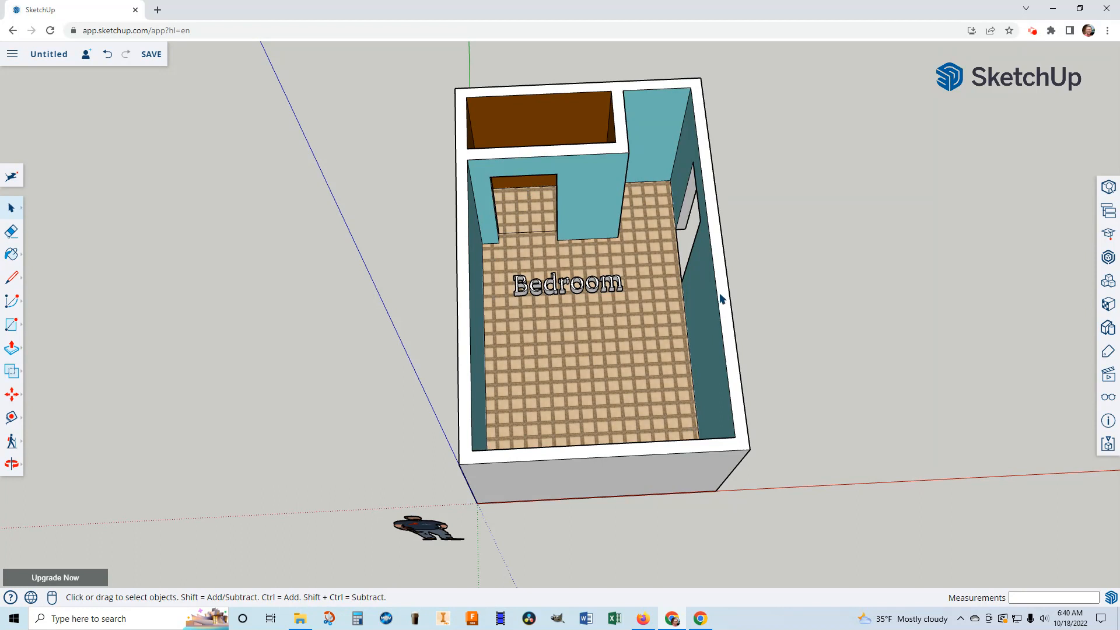
scroll(708, 237, up, 1)
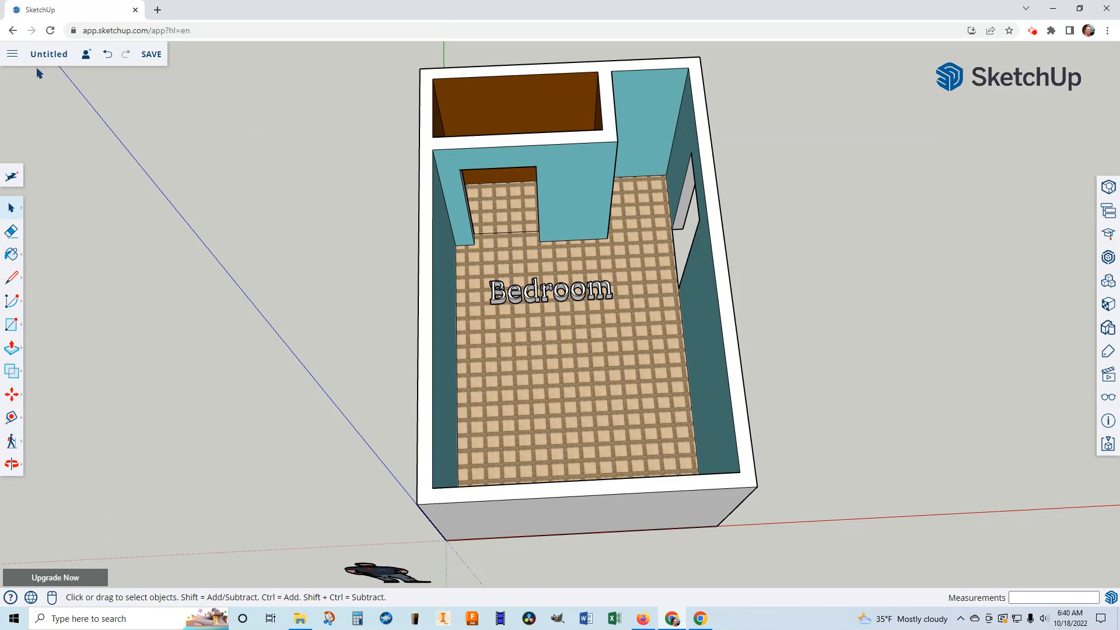
click(150, 55)
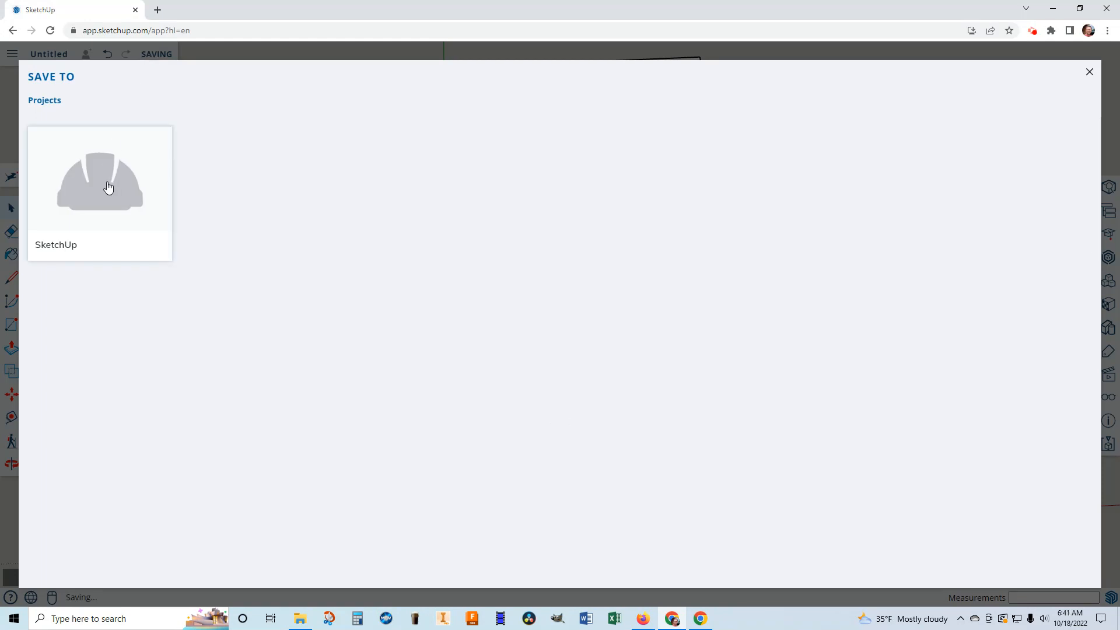
click(108, 185)
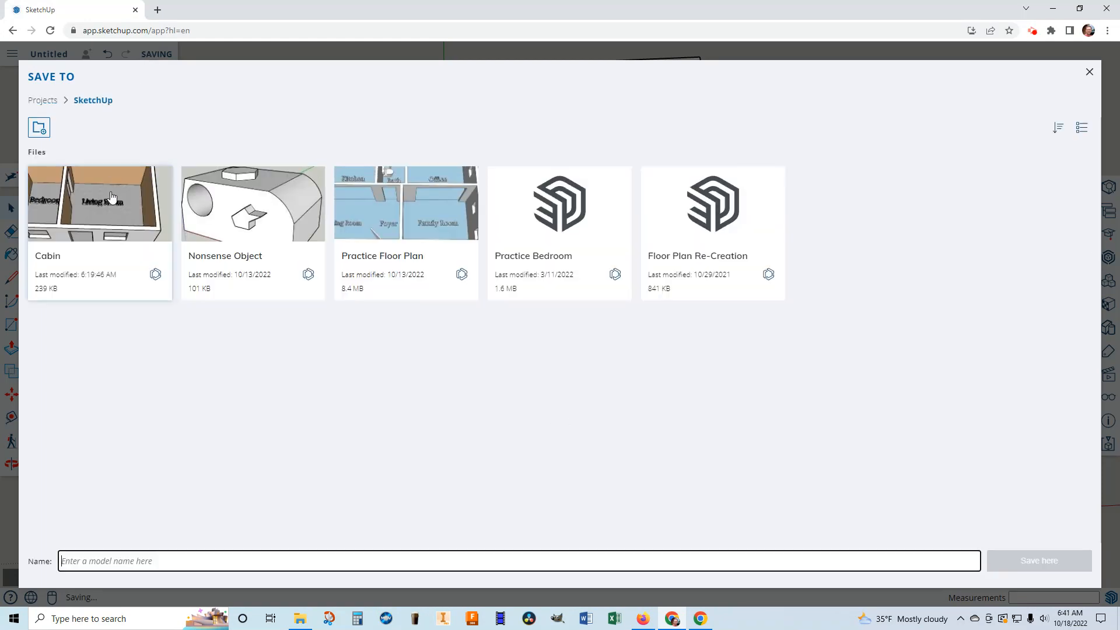
click(117, 558)
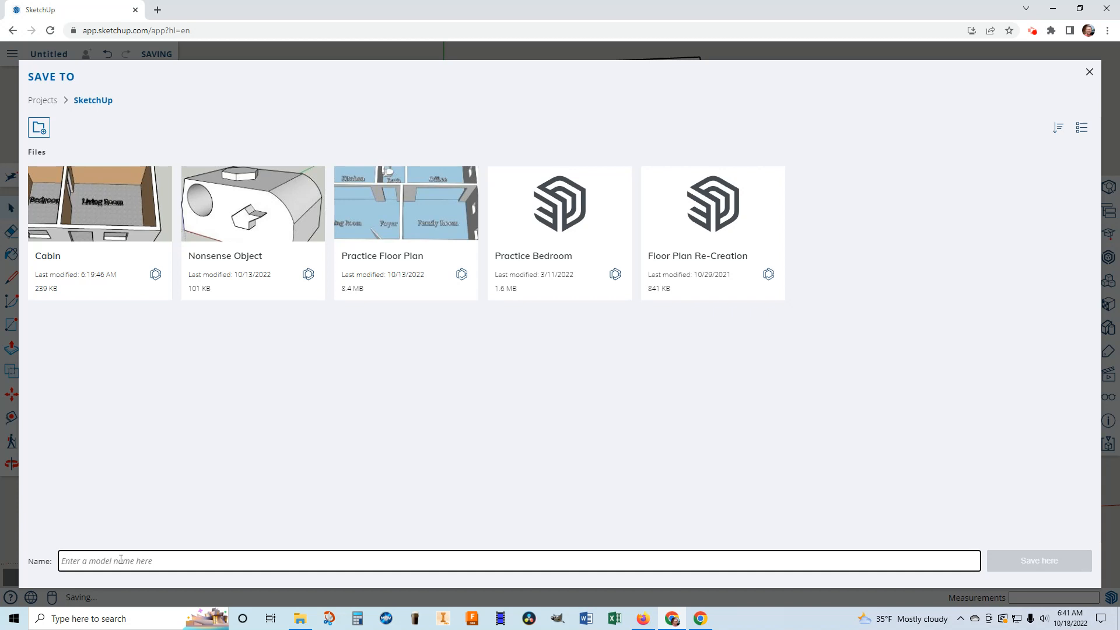
text(Bedroom)
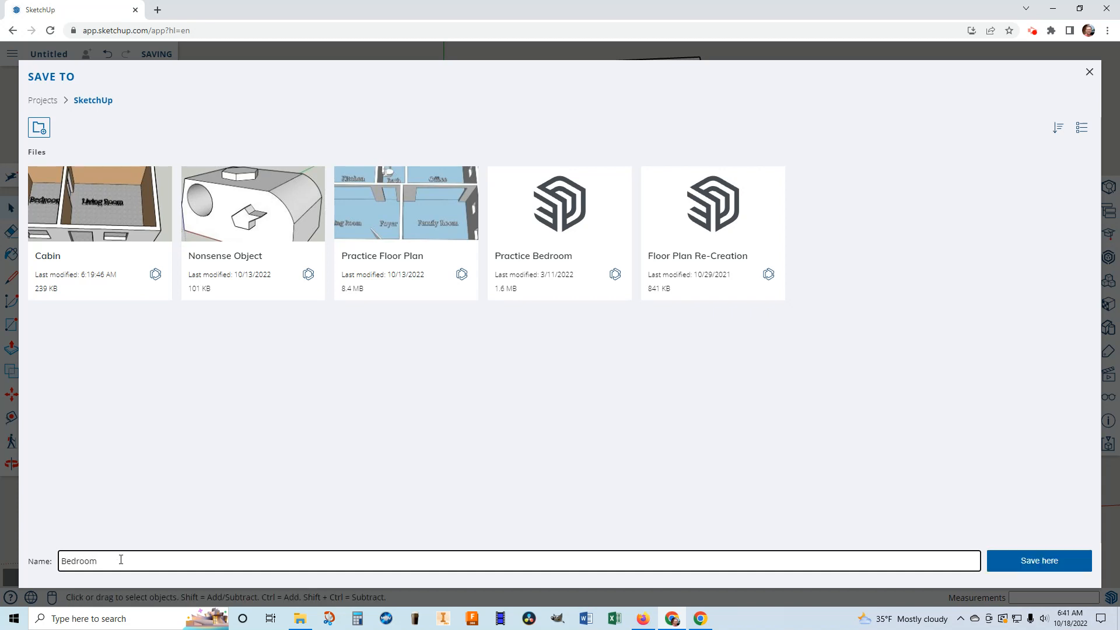
click(1050, 564)
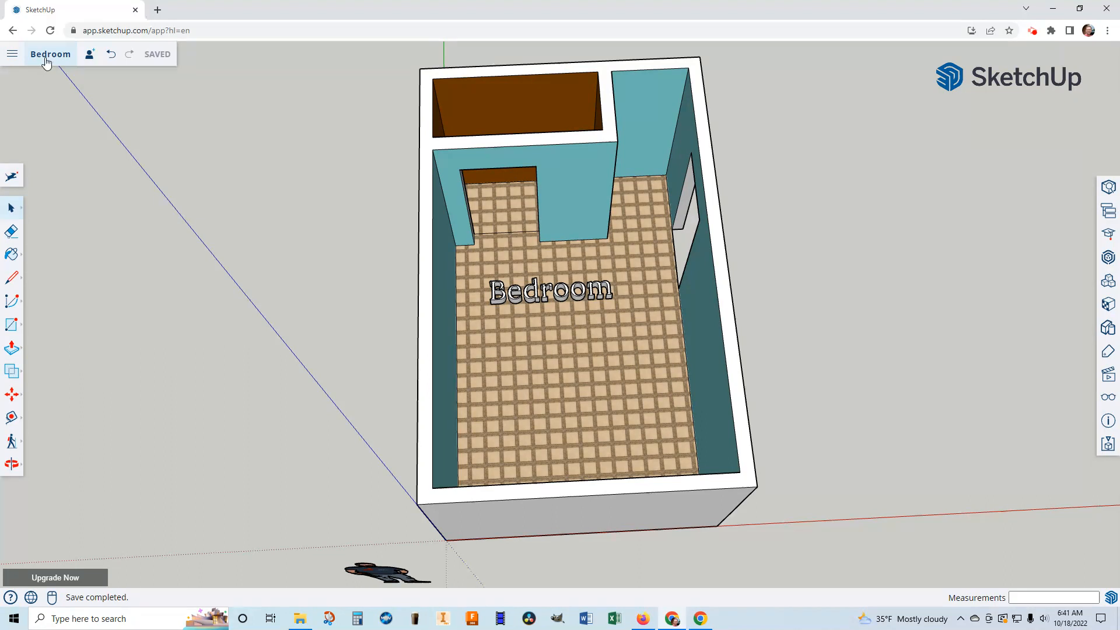
Step: Download the steep overhead view of the room as a 1920 by 969 px PNG image
click(12, 56)
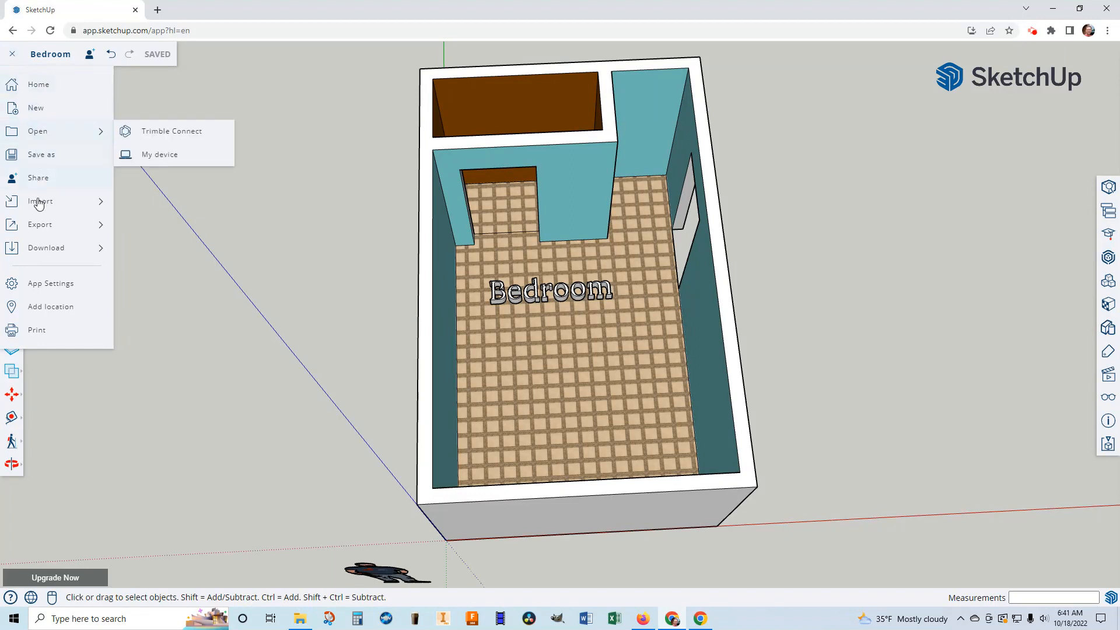
mouse_move(51, 251)
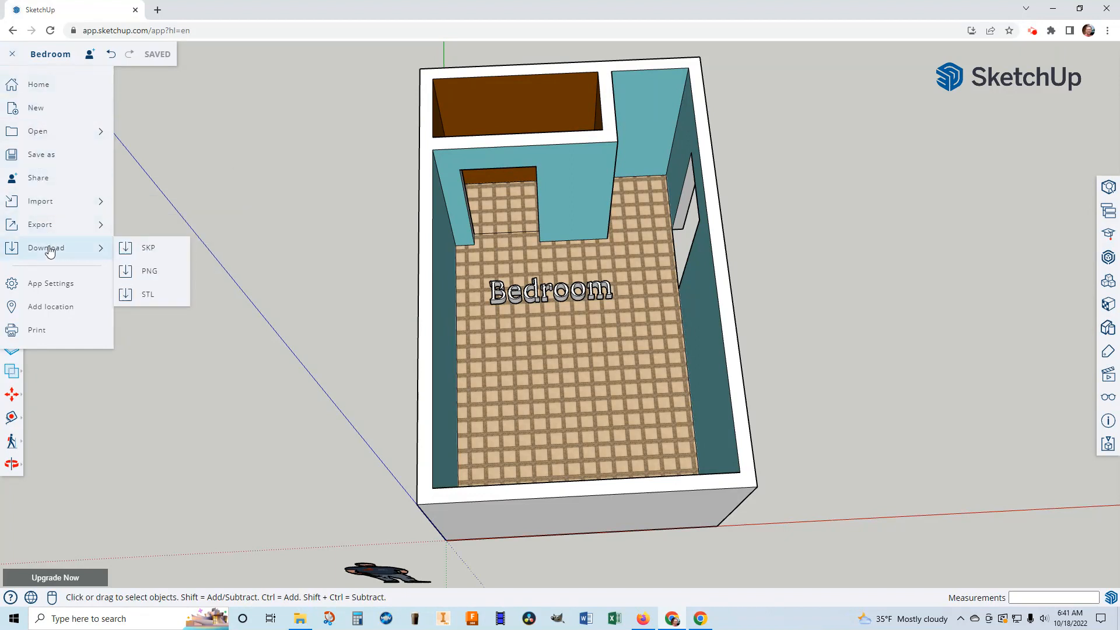
click(149, 271)
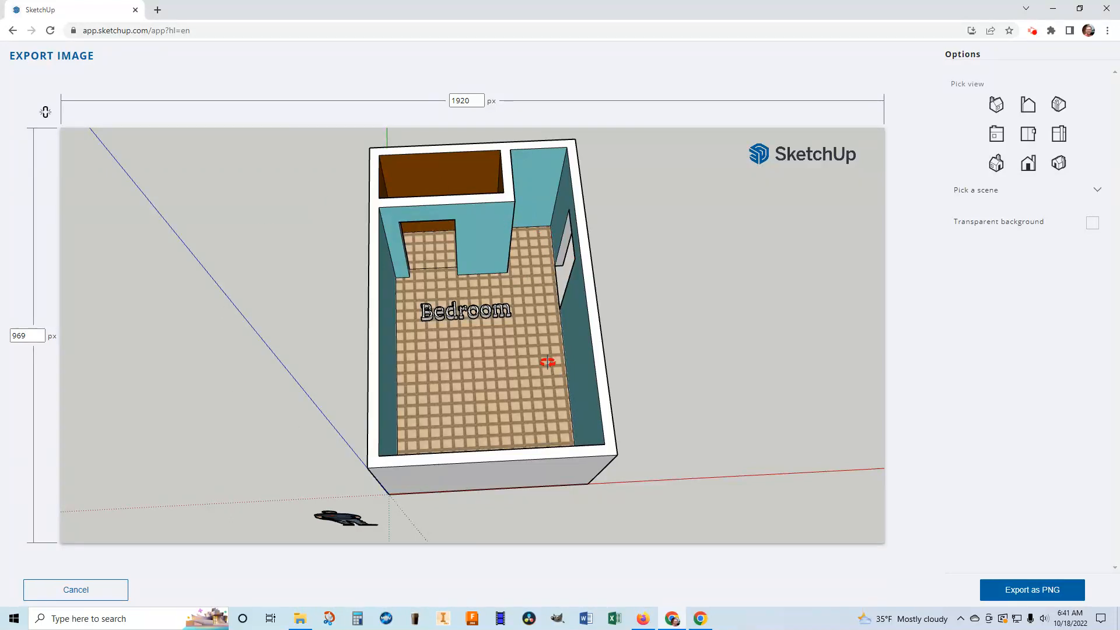
click(1032, 591)
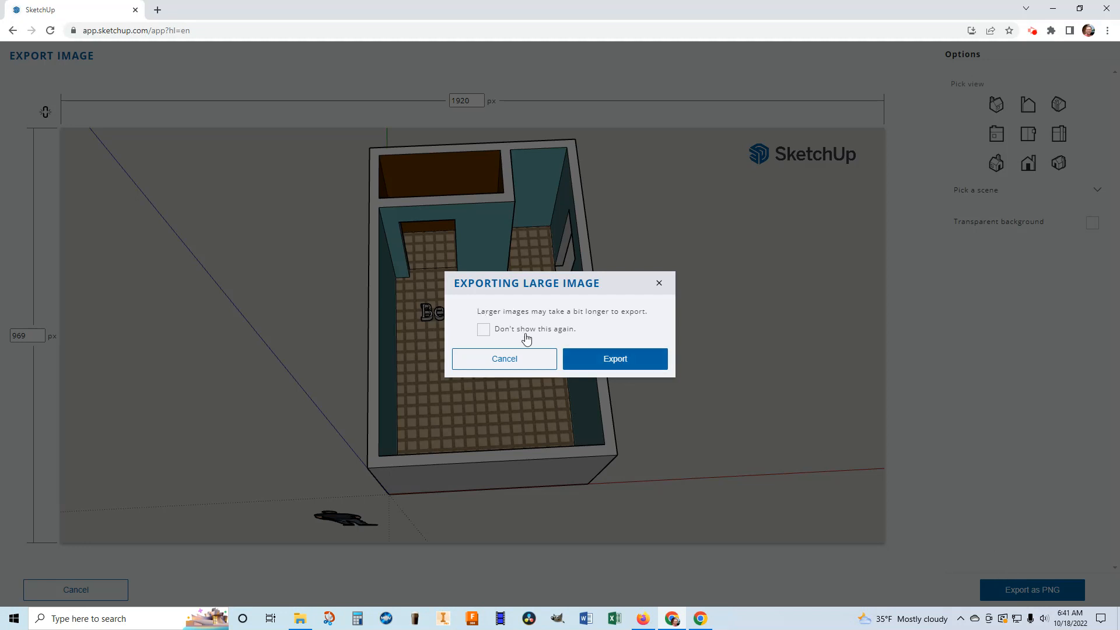
click(606, 358)
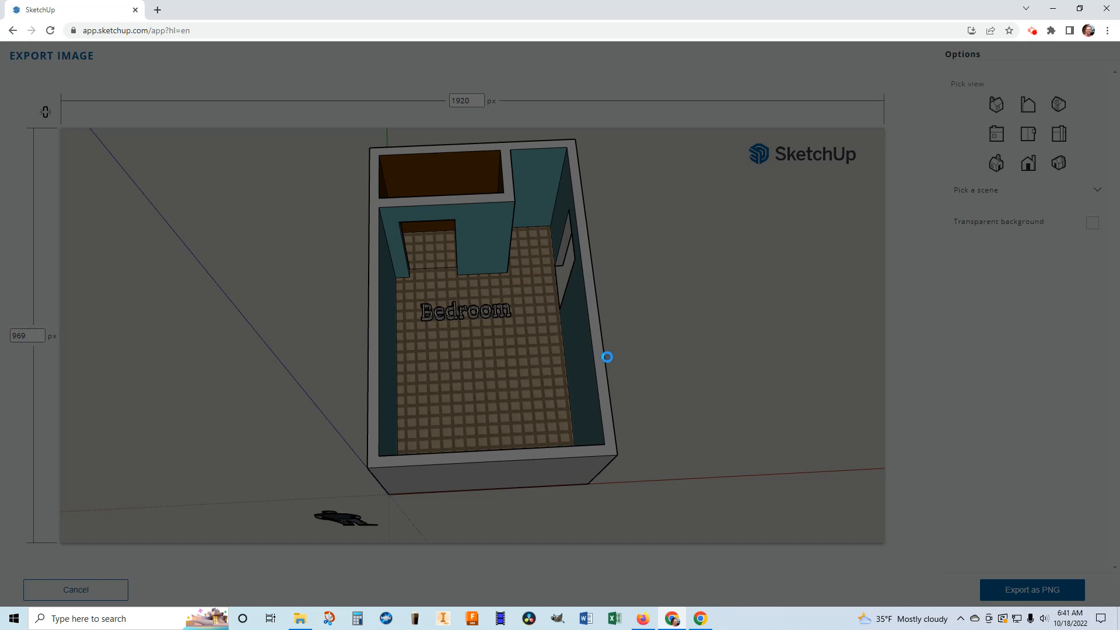